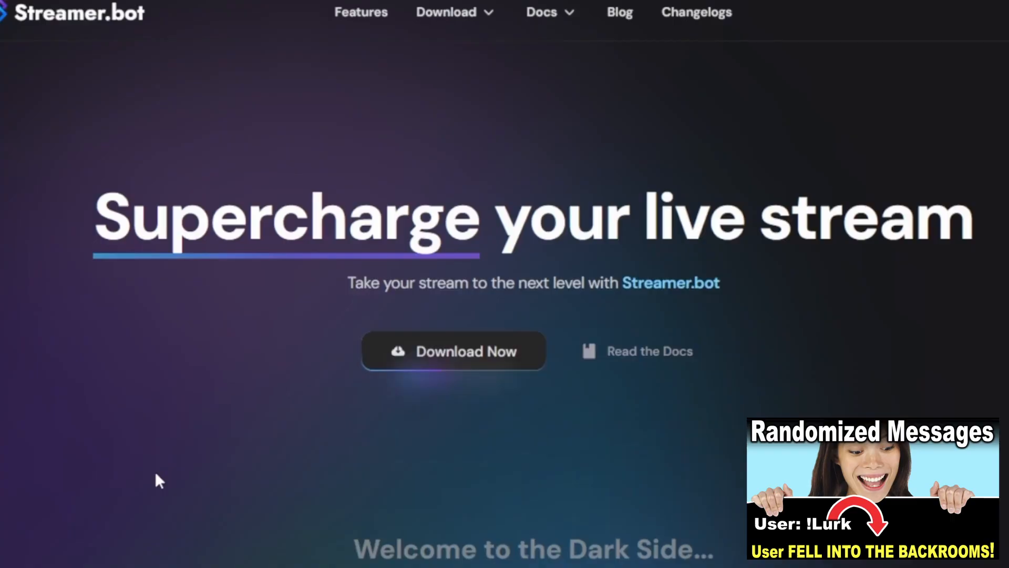
Go to the Streamer.bot download from its website's home page.
left_click(448, 357)
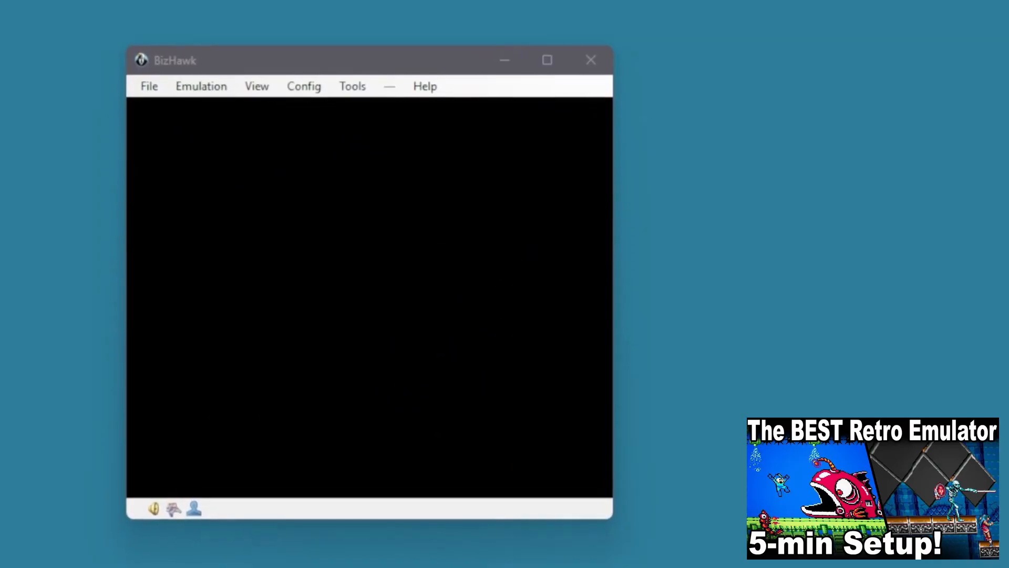
Open BizHawk's firmware configuration and look through the firmware entries for the supported systems.
left_click(302, 85)
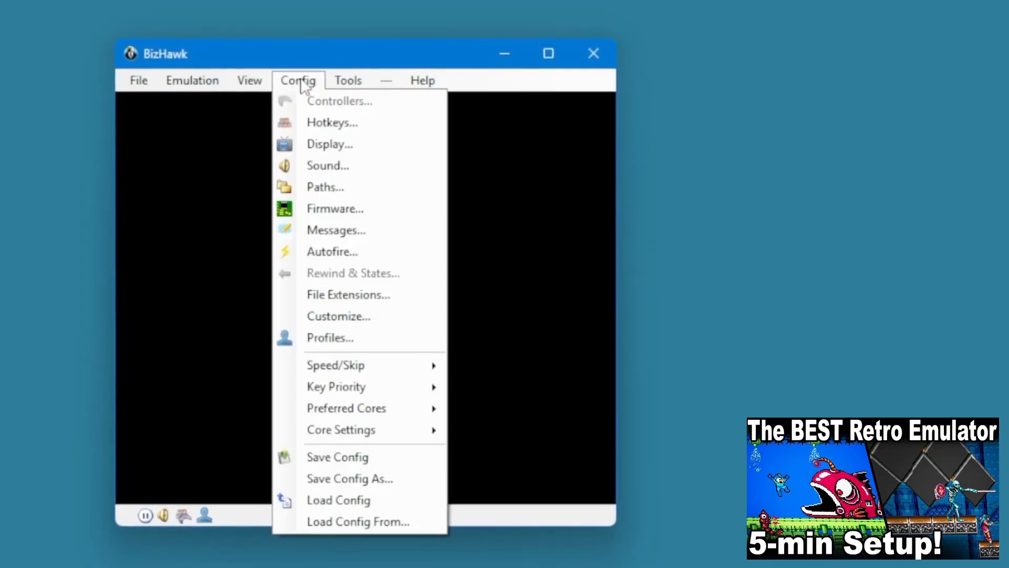
left_click(337, 208)
scroll(239, 336, "down", 8)
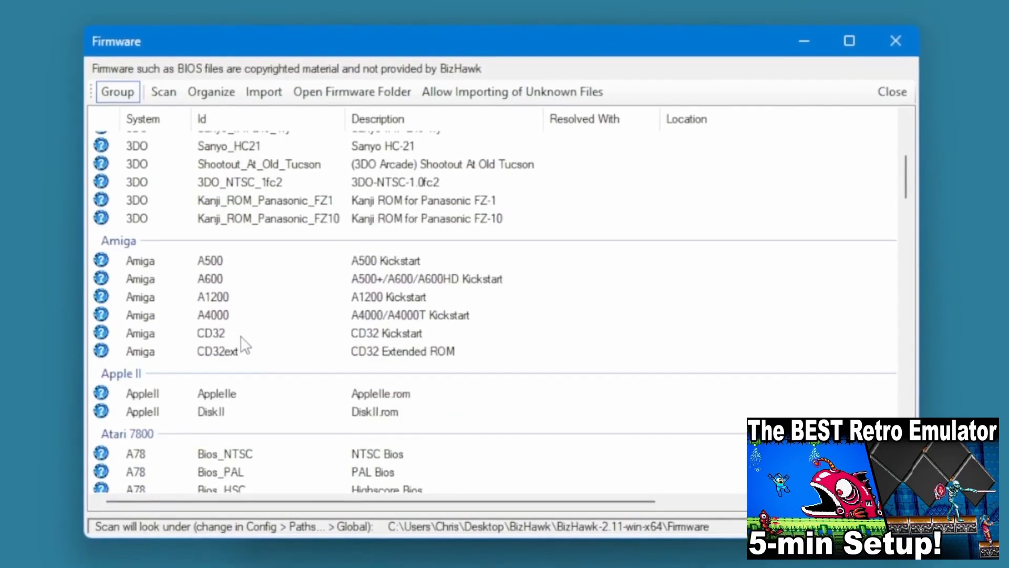
scroll(240, 341, "down", 5)
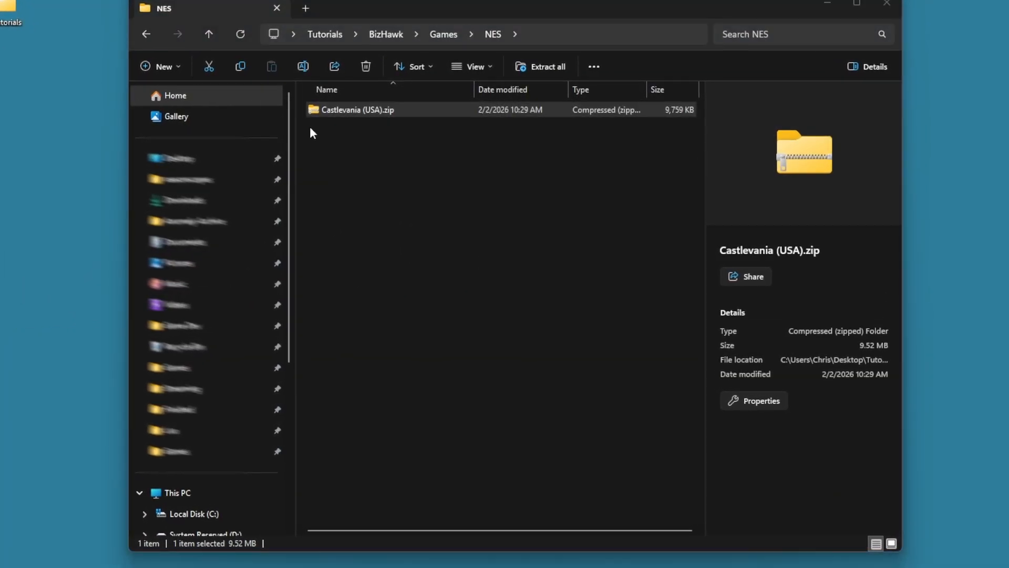
In File Explorer, go back from the NES games folder to the main BizHawk folder.
left_click(145, 33)
left_click(146, 31)
left_click(140, 30)
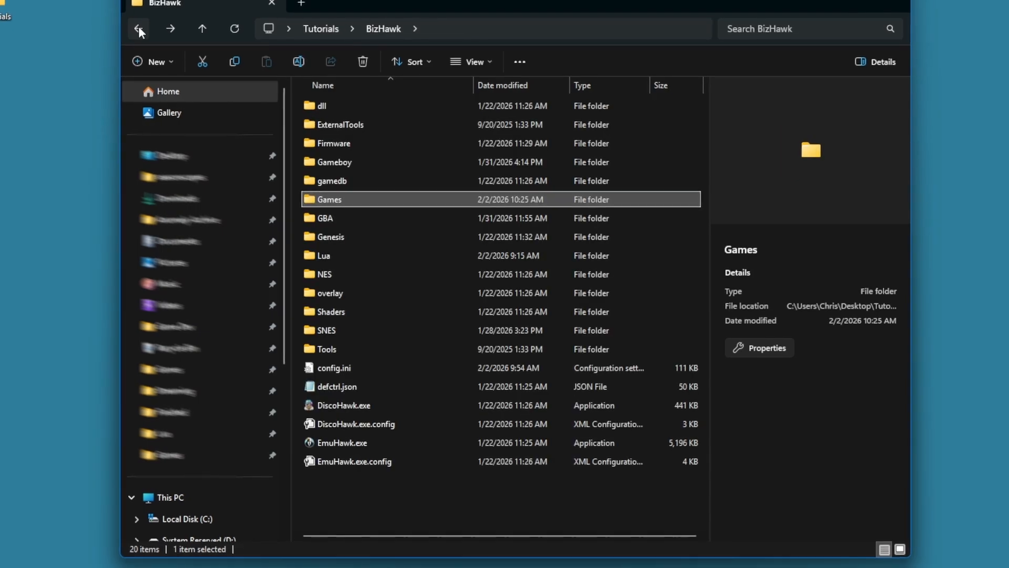
left_click(419, 511)
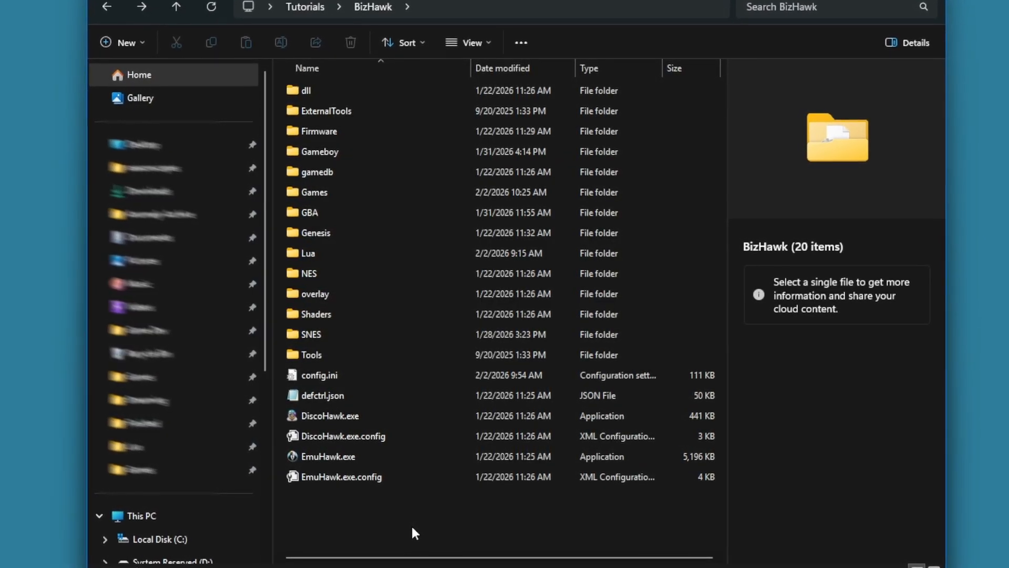
Launch EmuHawk.exe from the BizHawk folder and open the emulator's Customize settings.
double_click(323, 455)
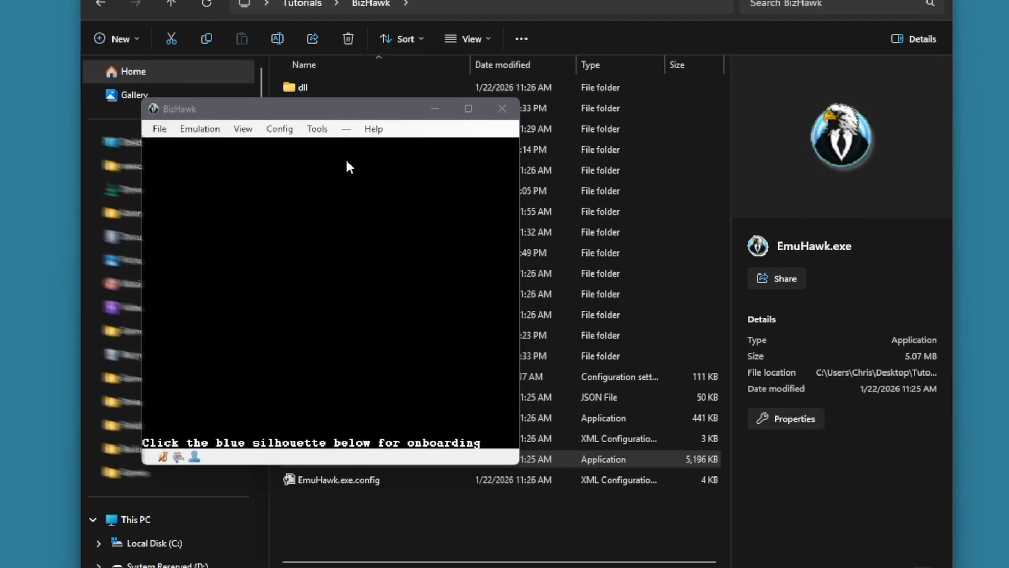
left_click(280, 129)
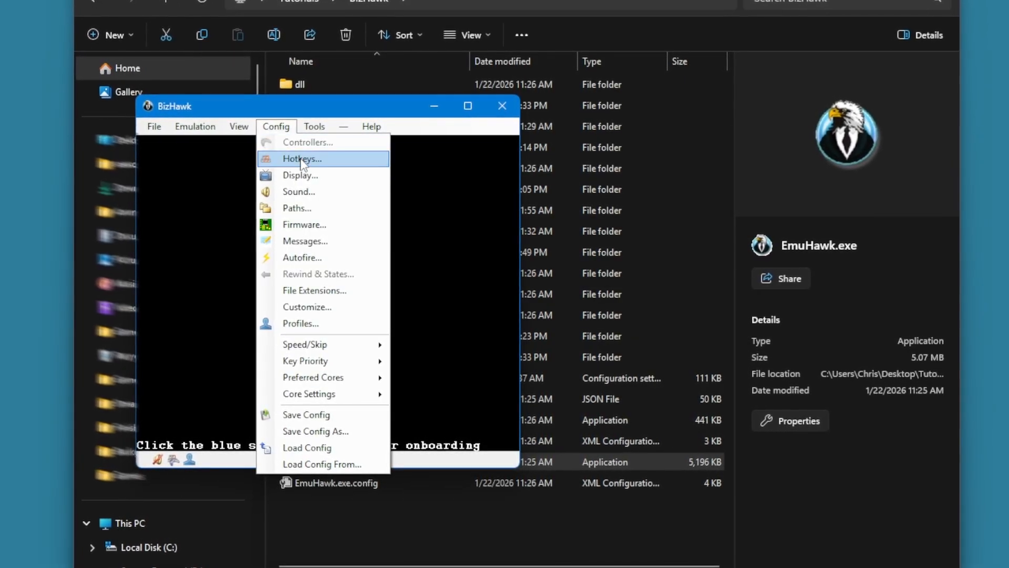
left_click(297, 307)
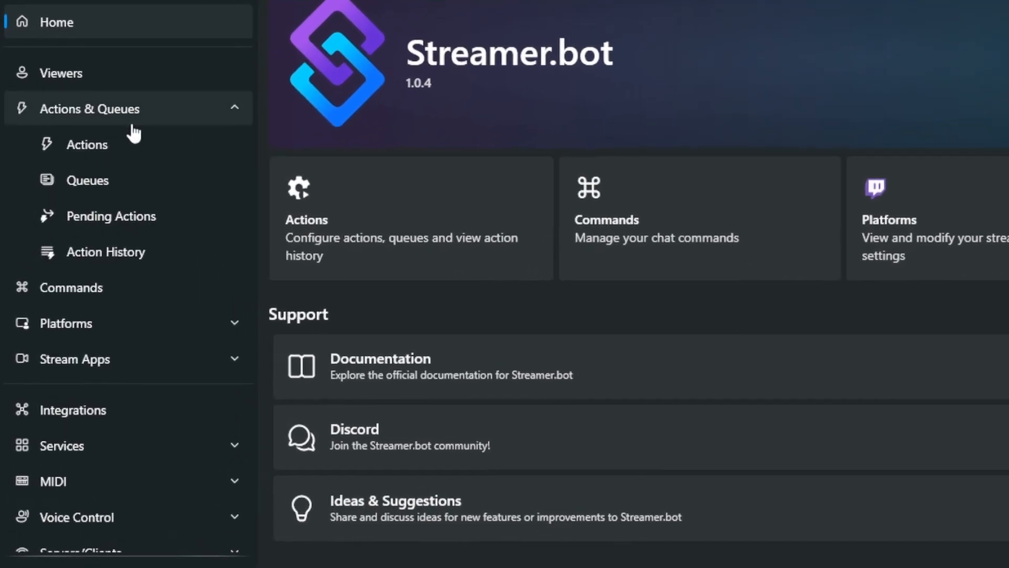
In Streamer.bot, add a new action named Save with the default queue and no group.
left_click(109, 165)
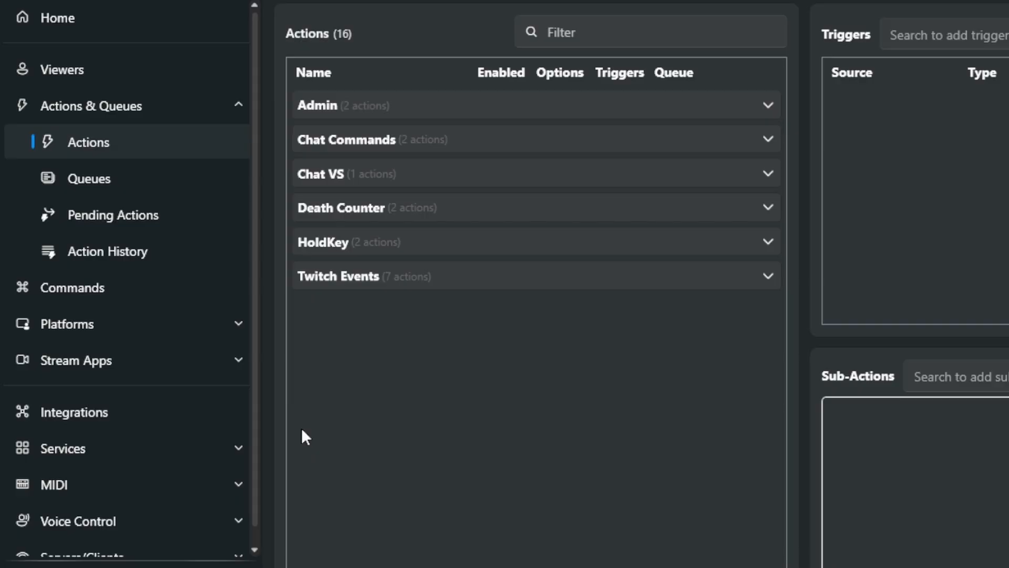
right_click(395, 353)
left_click(437, 368)
type("Save")
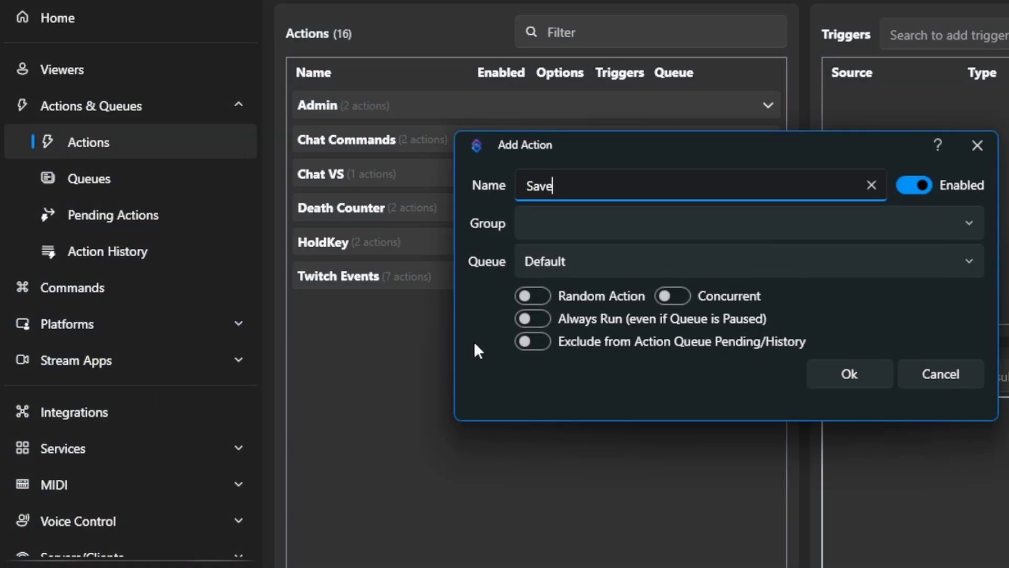
left_click(846, 366)
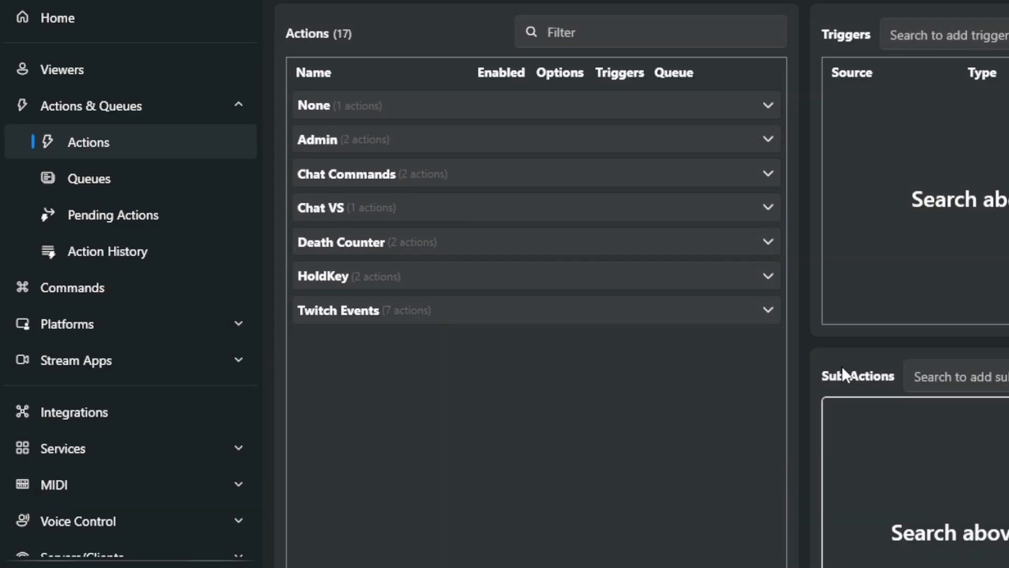
Start adding a Command Triggered trigger to the Save action.
left_click(370, 105)
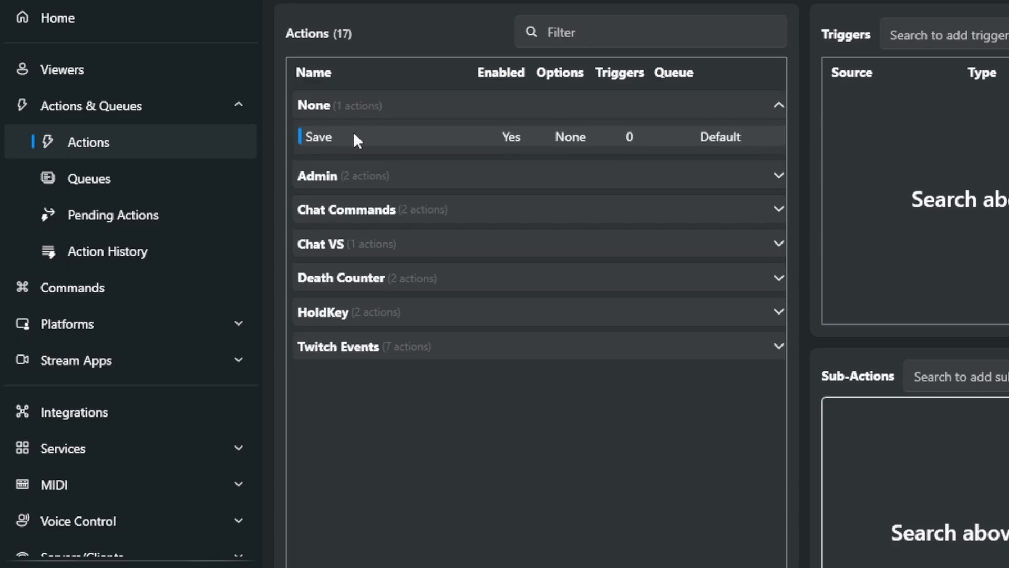
left_click(678, 35)
type("command tr")
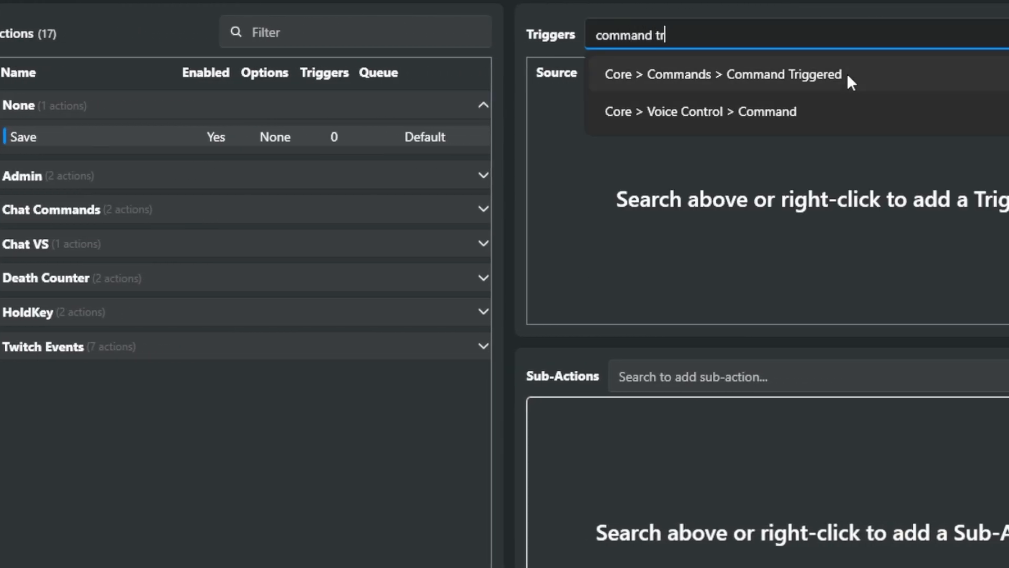
left_click(789, 74)
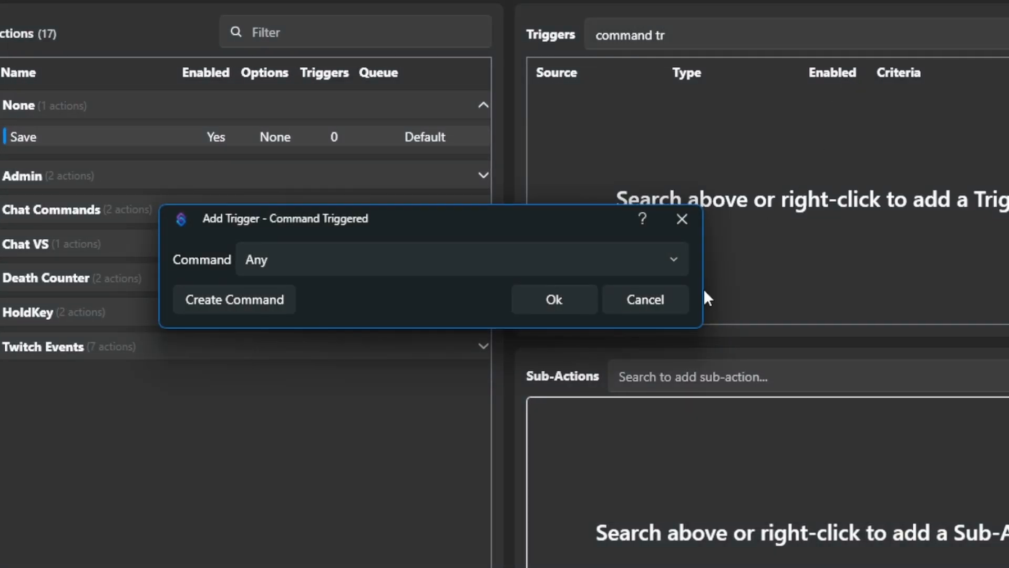
Create a command named Save with the chat text !save and assign it to the Save action's trigger.
left_click(251, 298)
type("Save")
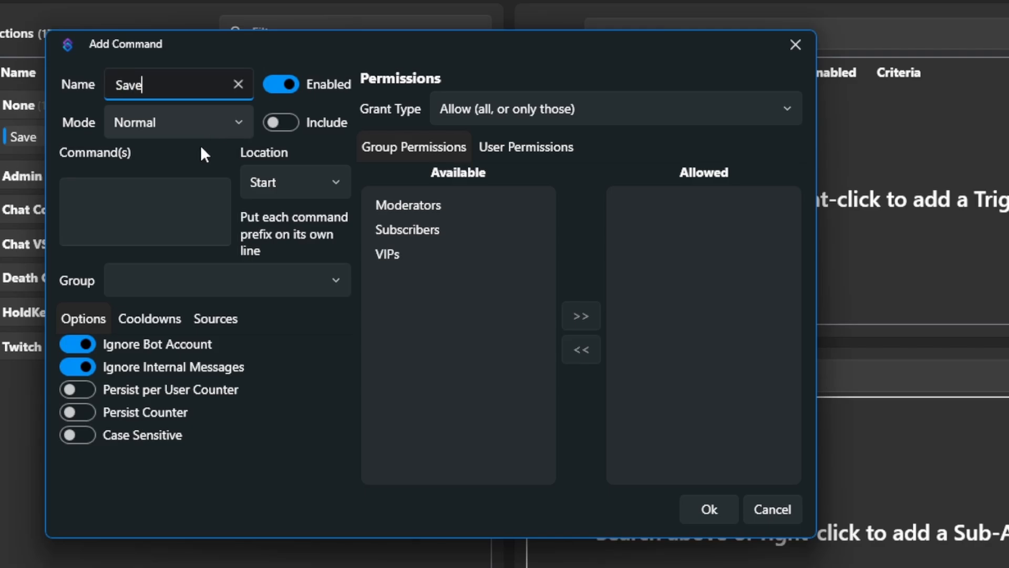
left_click(167, 203)
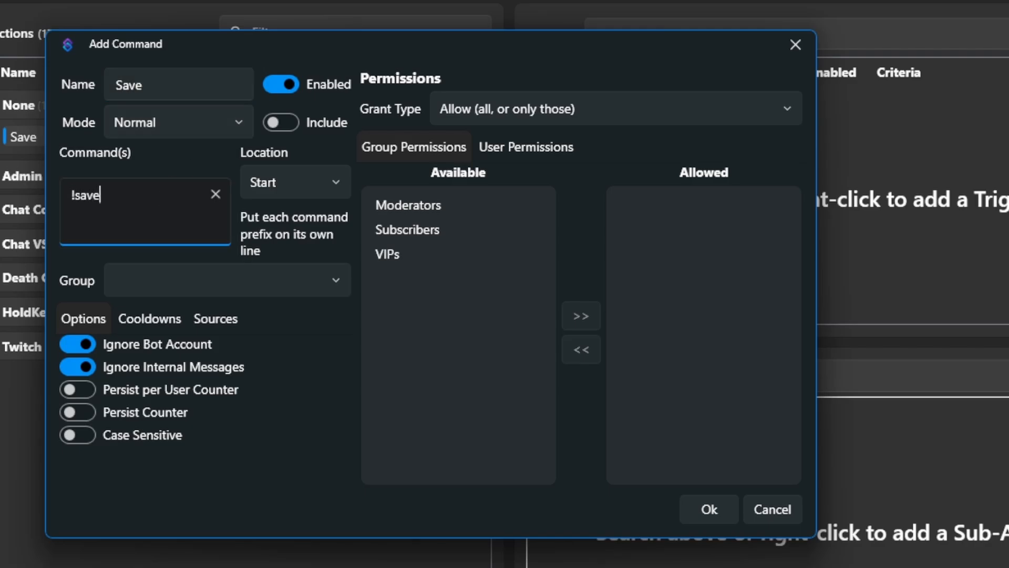
left_click(707, 507)
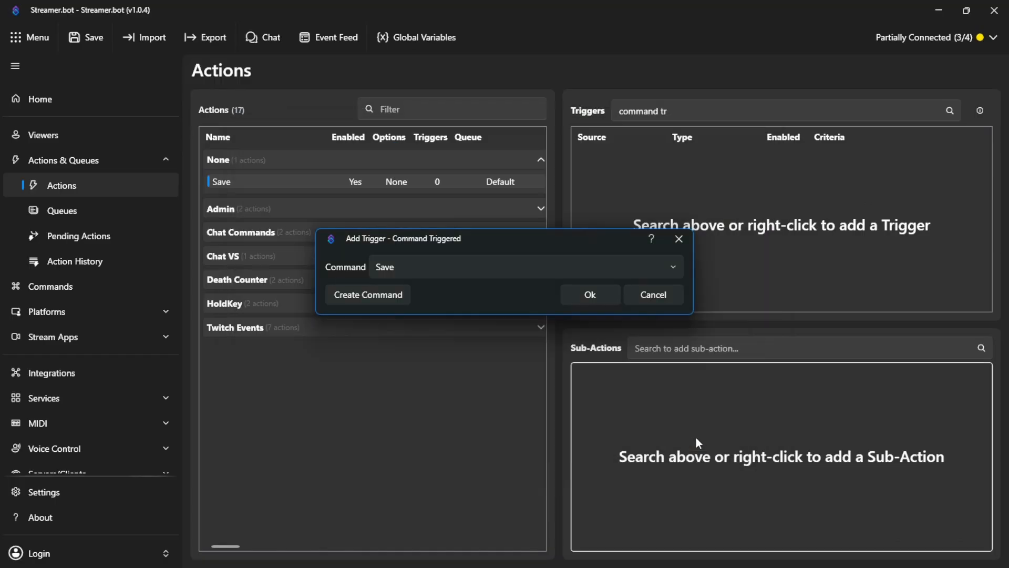
left_click(587, 296)
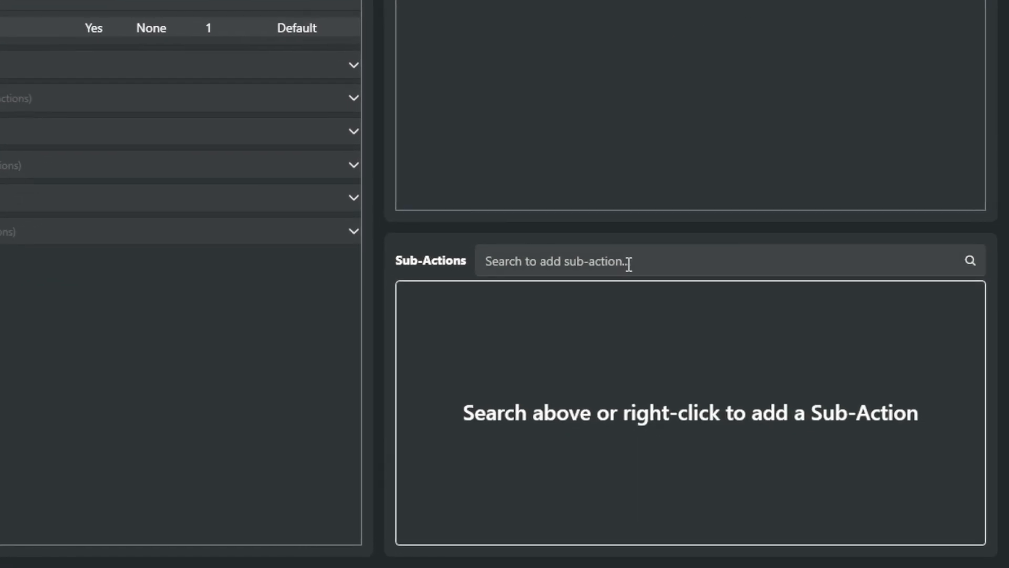
Add a Keyboard Press sub-action to the Save action using the F1 key with the Shift modifier.
left_click(629, 263)
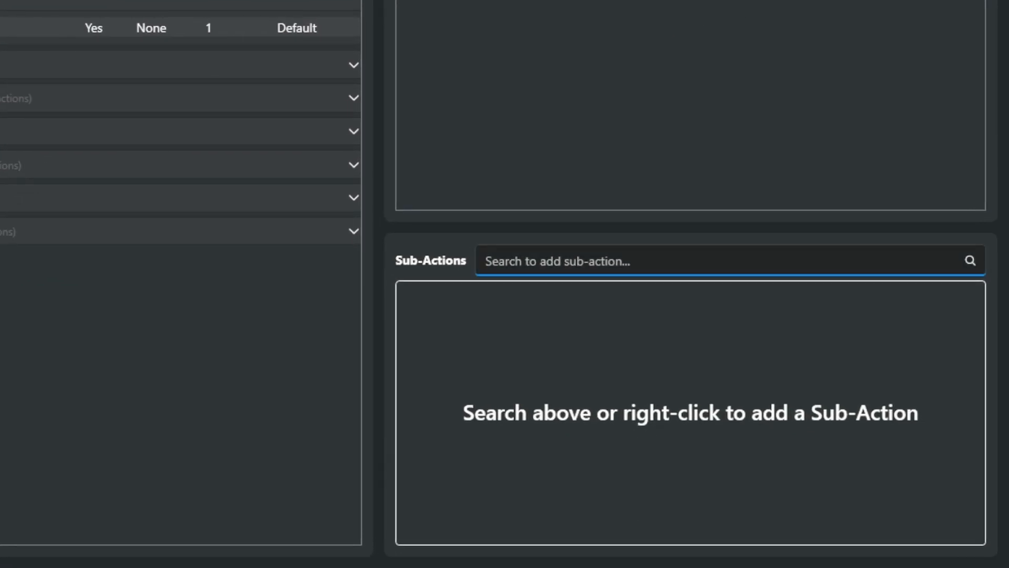
left_click(625, 301)
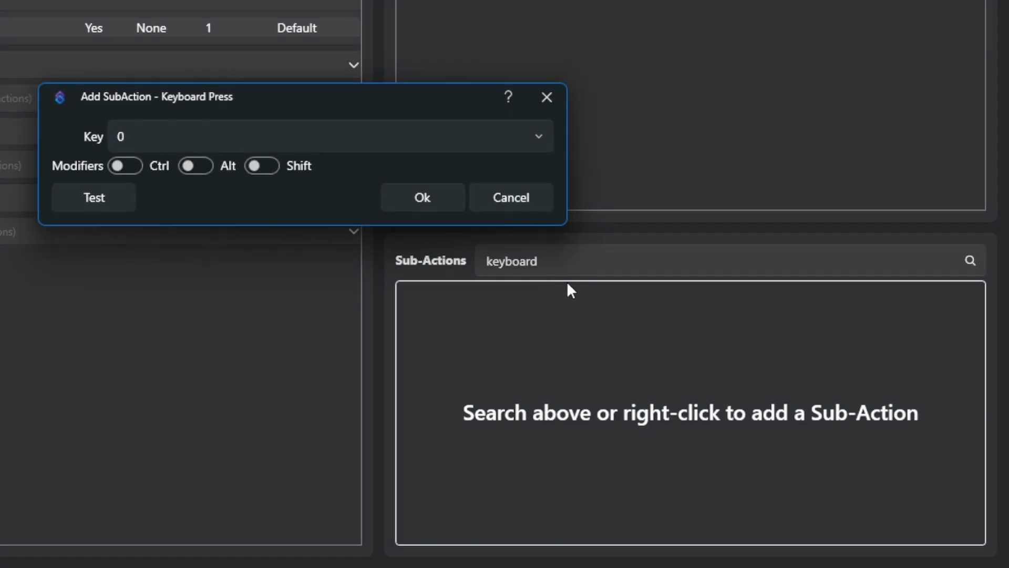
left_click(167, 134)
scroll(263, 376, "down", 10)
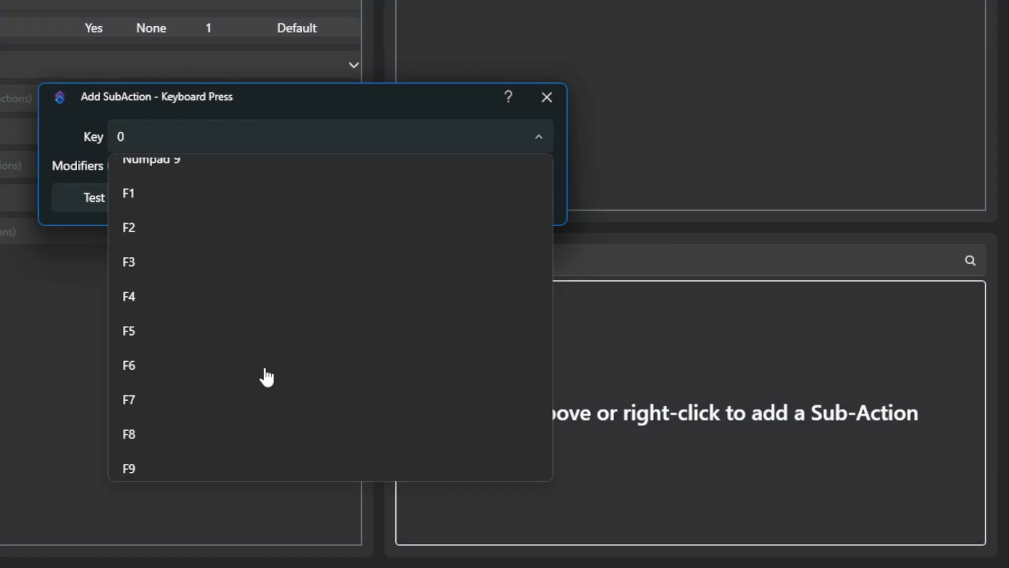
left_click(152, 205)
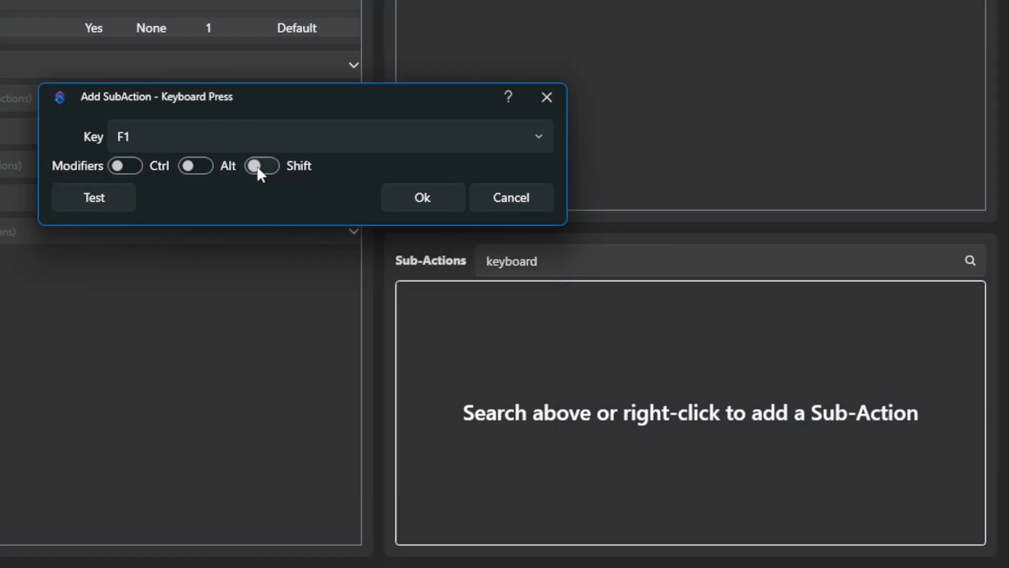
left_click(258, 166)
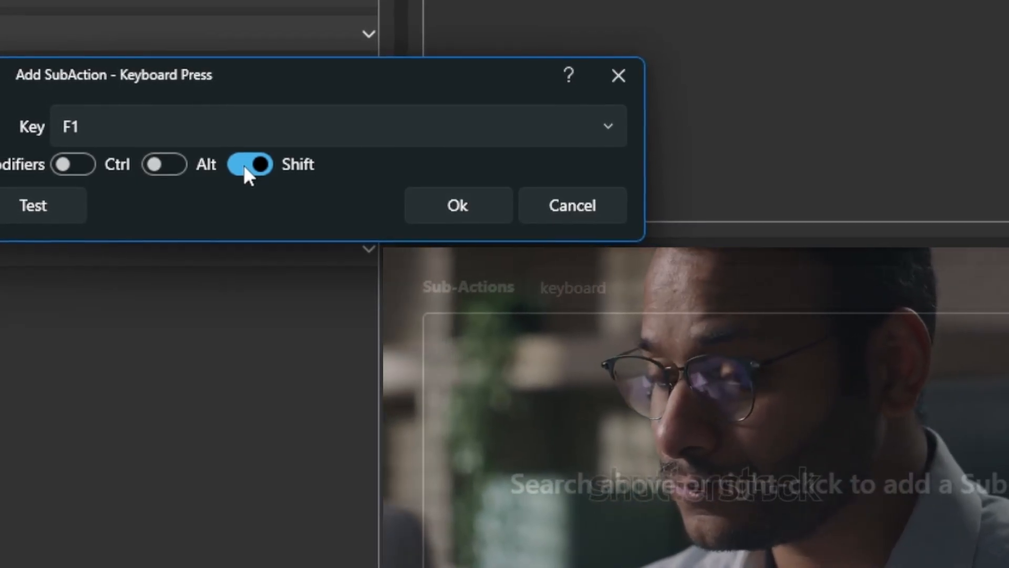
left_click(453, 210)
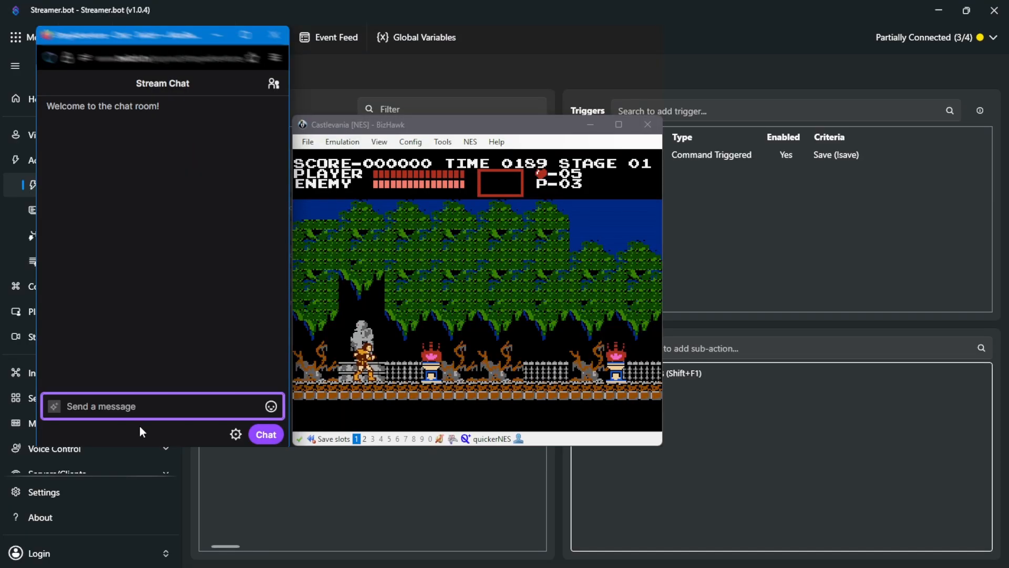
Test the save command by entering it in the stream chat while Castlevania is running in BizHawk.
type("!s")
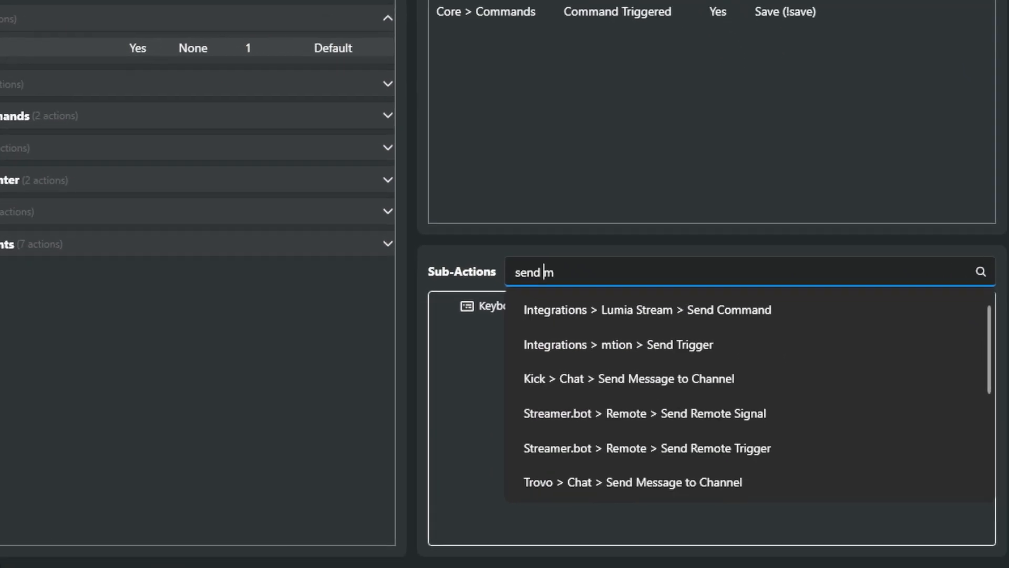
Add a Twitch Send Message to Channel sub-action to the Save action with the message "%user% has saved the game!".
type("essage")
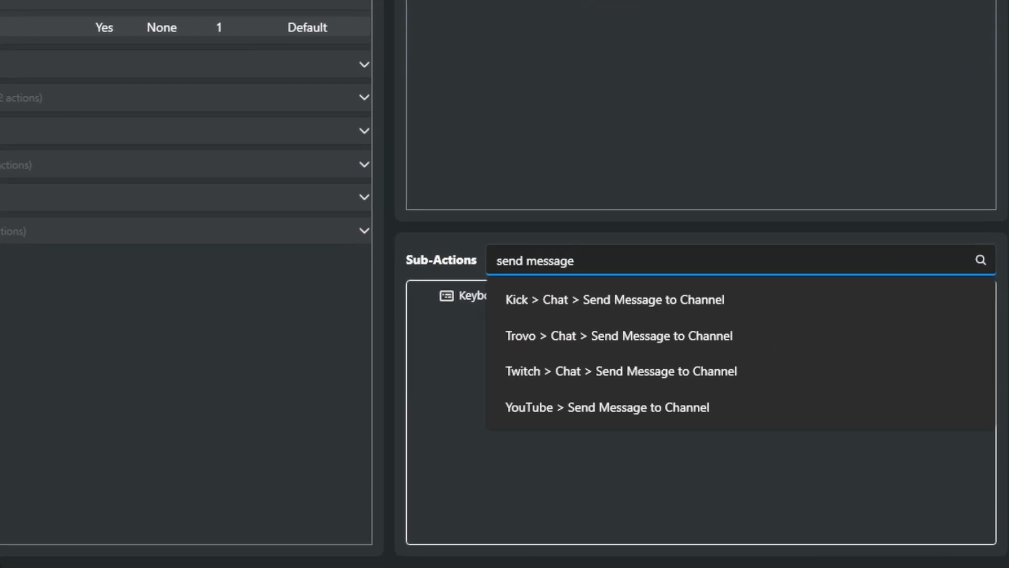
left_click(616, 367)
left_click(314, 147)
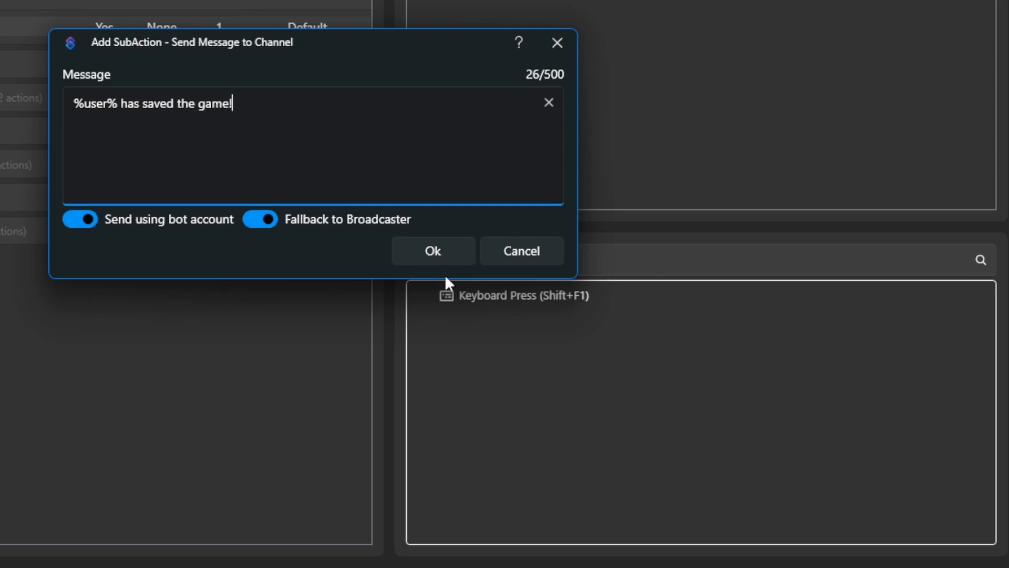
left_click(446, 250)
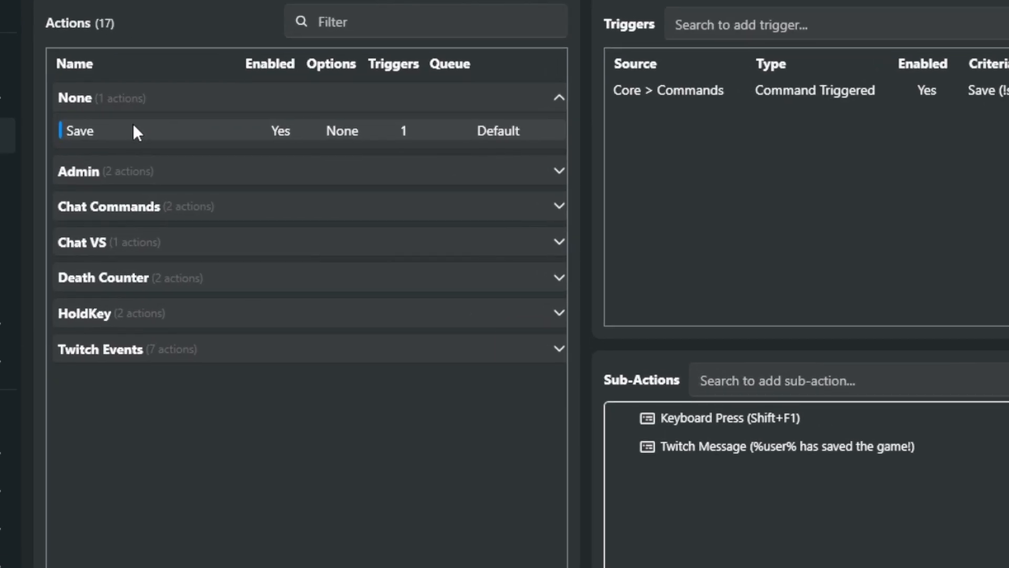
Duplicate the Save action and rename the copy Load.
right_click(108, 131)
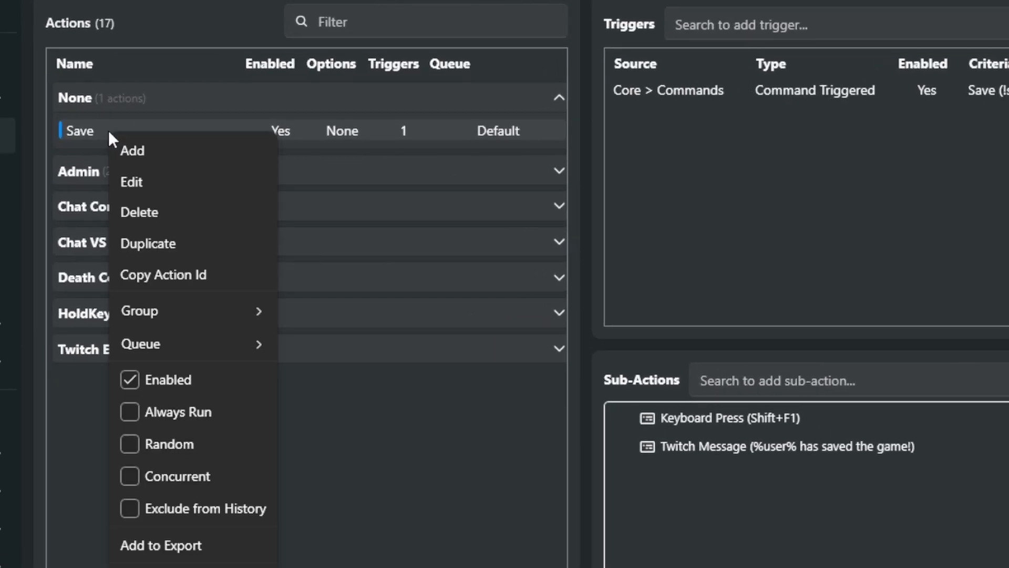
left_click(156, 242)
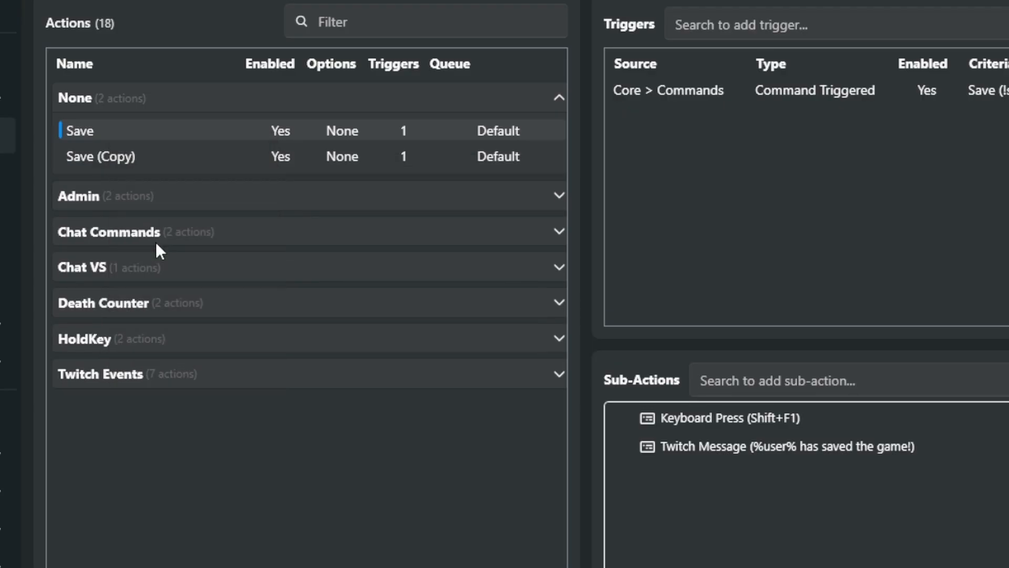
double_click(117, 156)
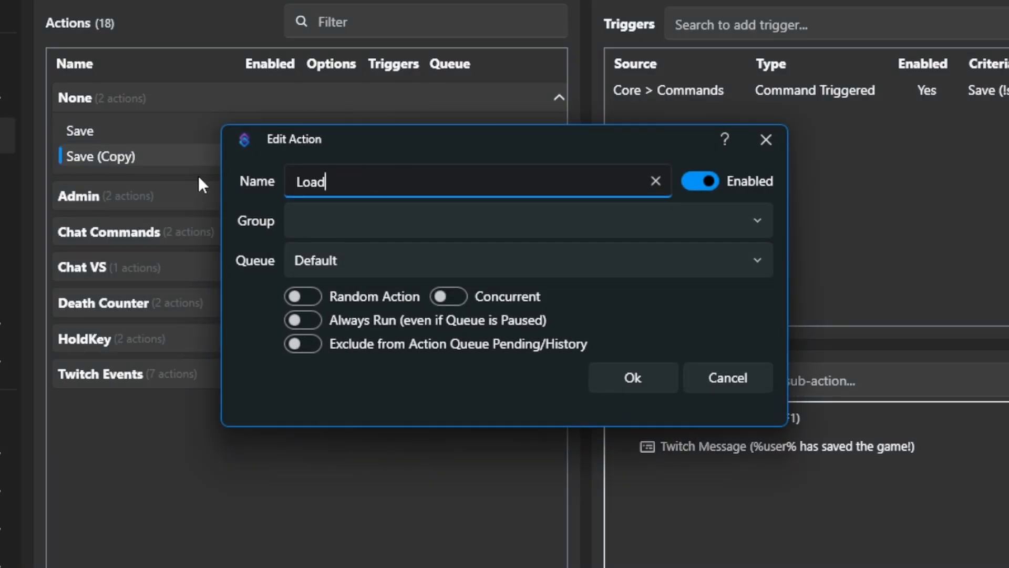
left_click(648, 377)
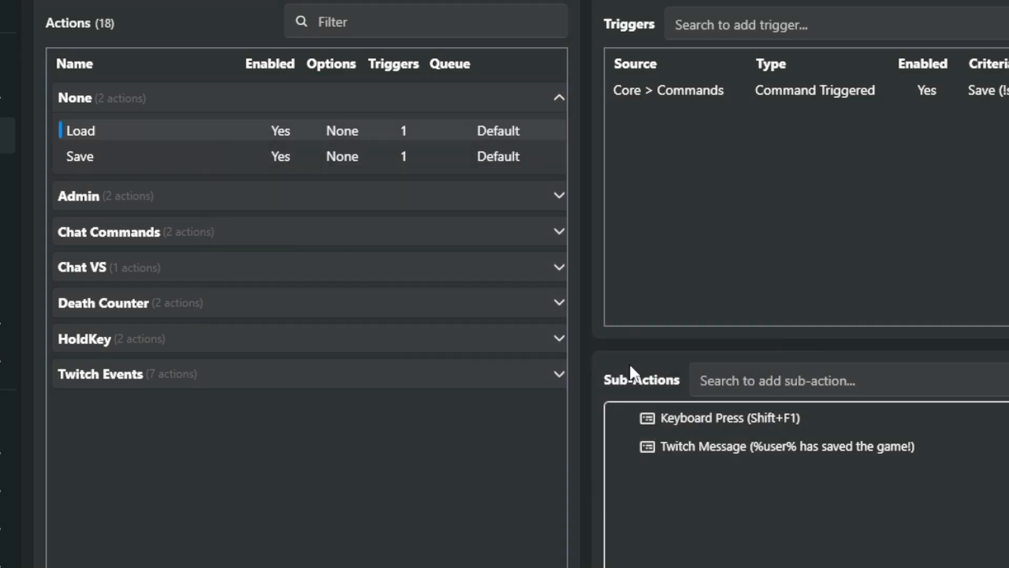
Create a command named Load with the text !load and assign it to the Load action's Command Triggered trigger.
double_click(731, 90)
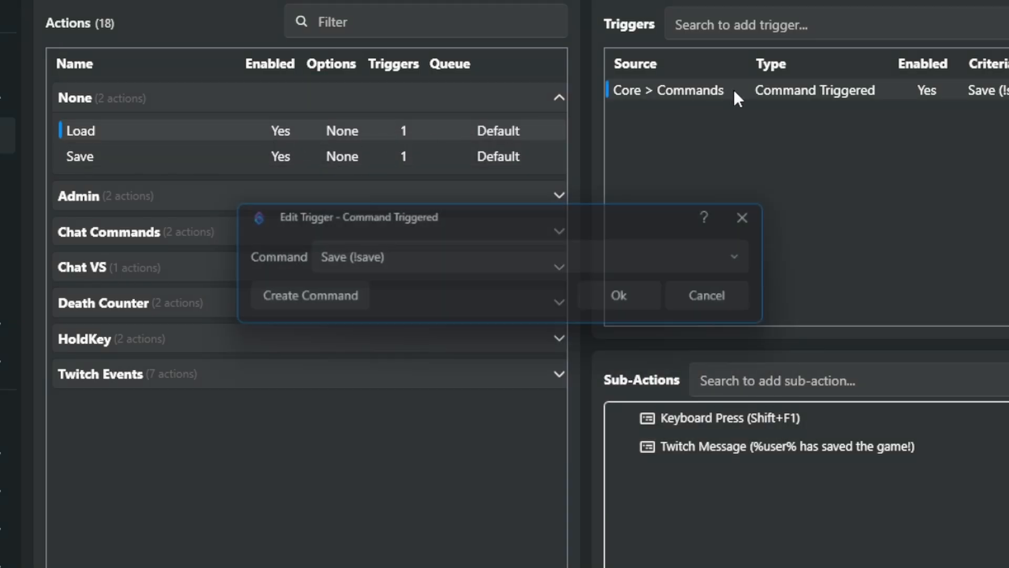
left_click(353, 304)
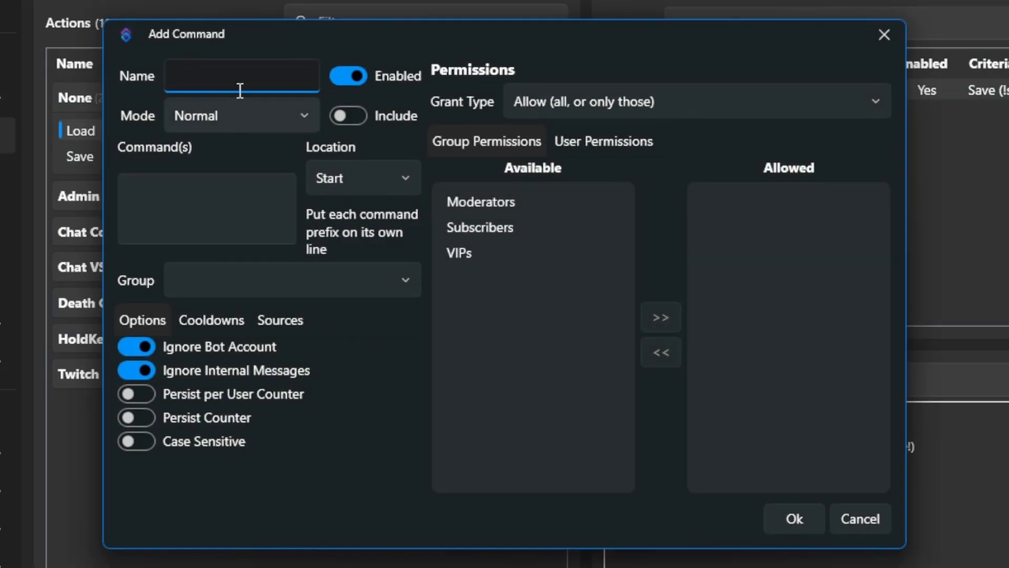
type("Load")
left_click(207, 218)
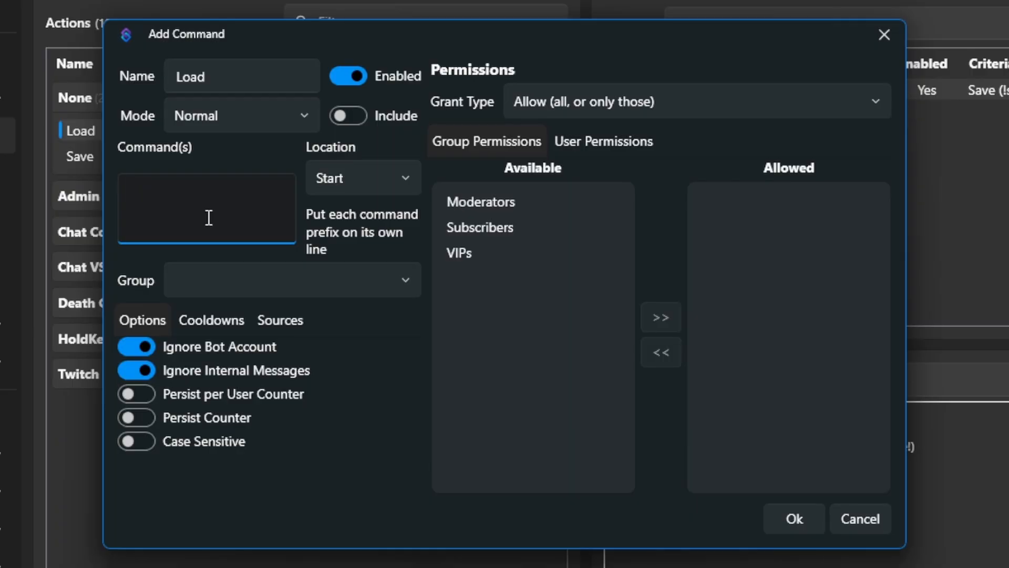
type("!load")
left_click(795, 518)
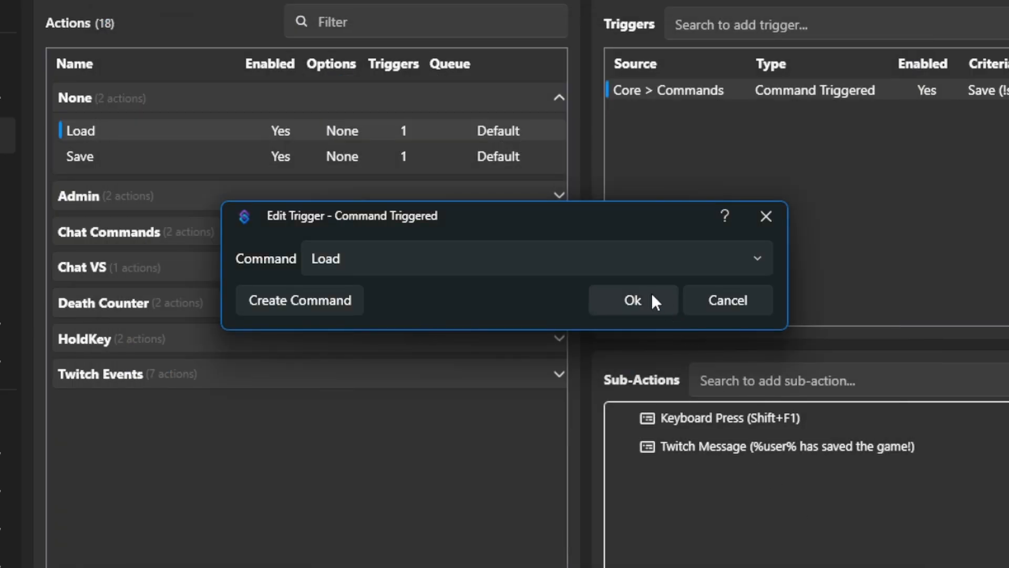
left_click(639, 299)
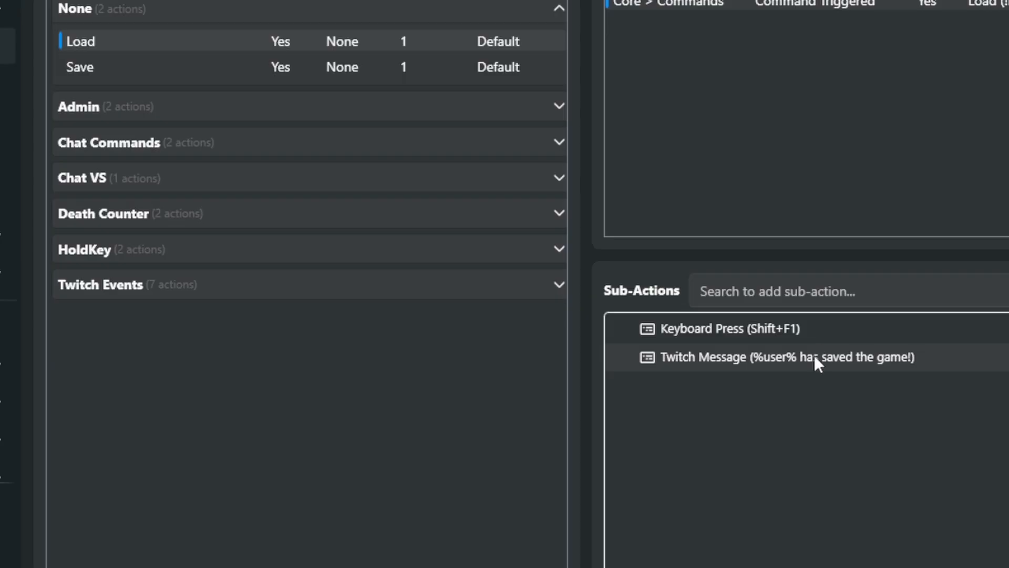
Change the Load action's Twitch message to "%user% has loaded the game!".
double_click(815, 357)
double_click(331, 122)
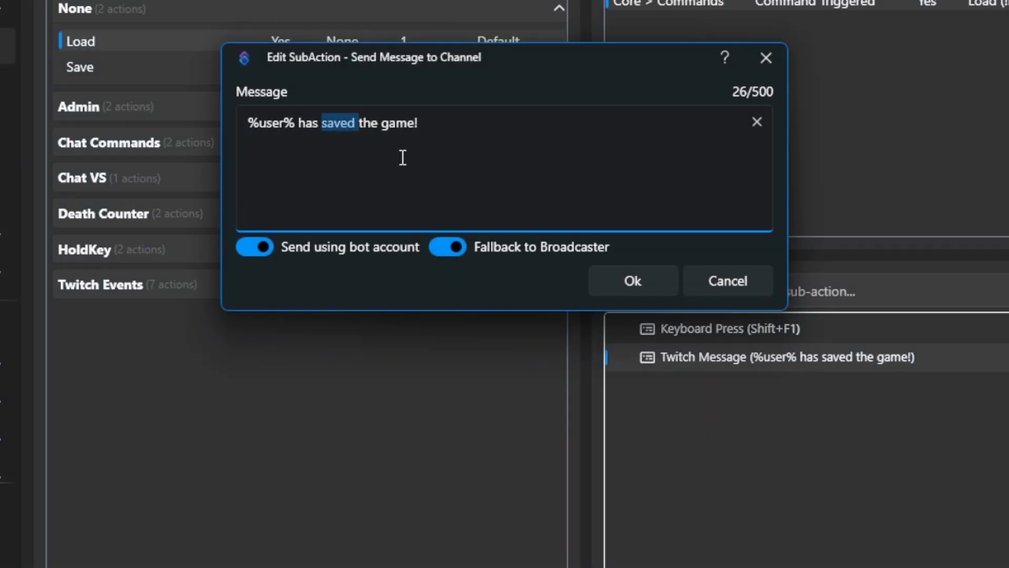
key("BackSpace")
type("loaded")
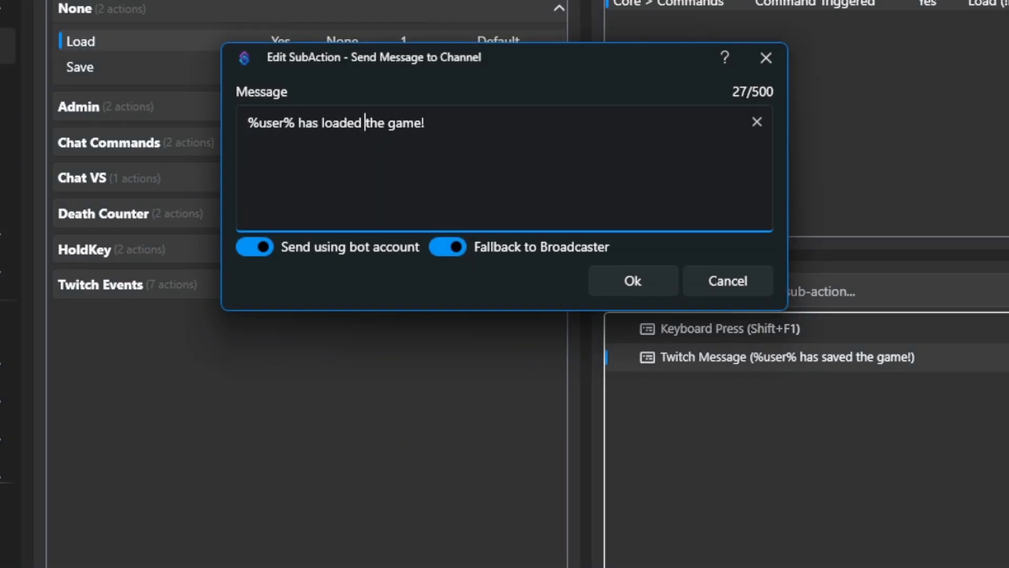
left_click(622, 278)
Remove the Shift modifier from the Load action's F1 key press and test !load in the stream chat.
double_click(737, 329)
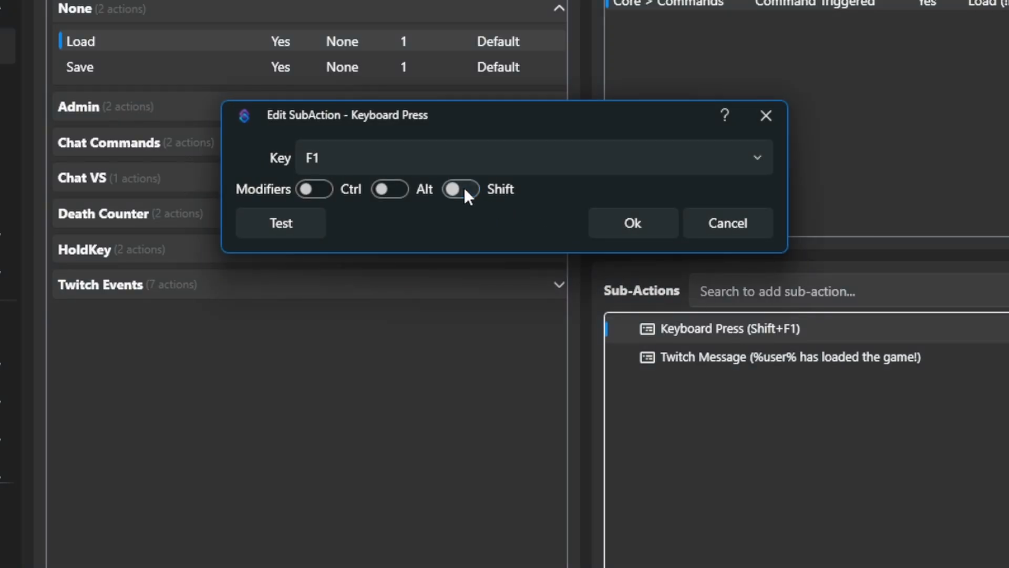
left_click(616, 221)
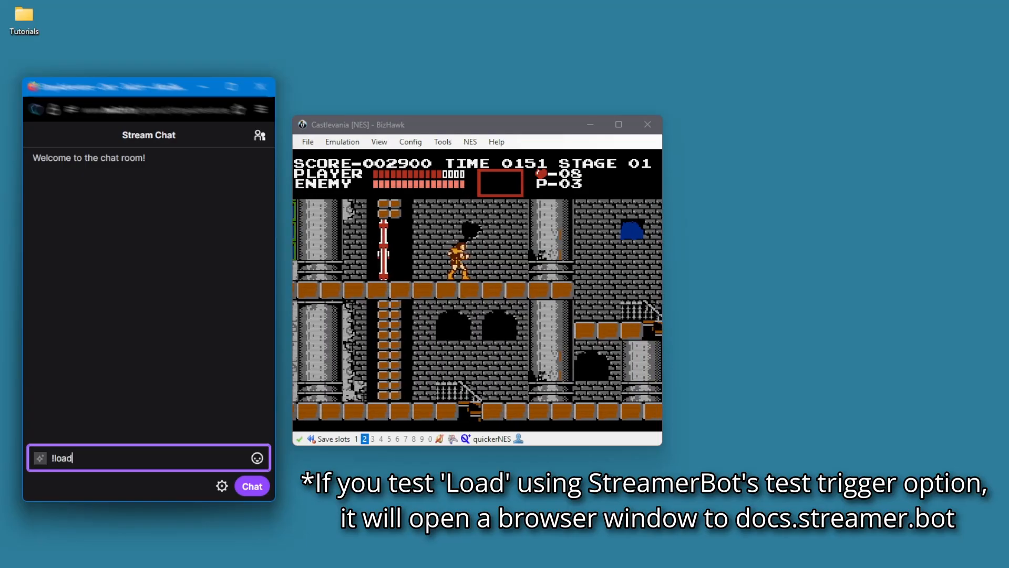
key("Return")
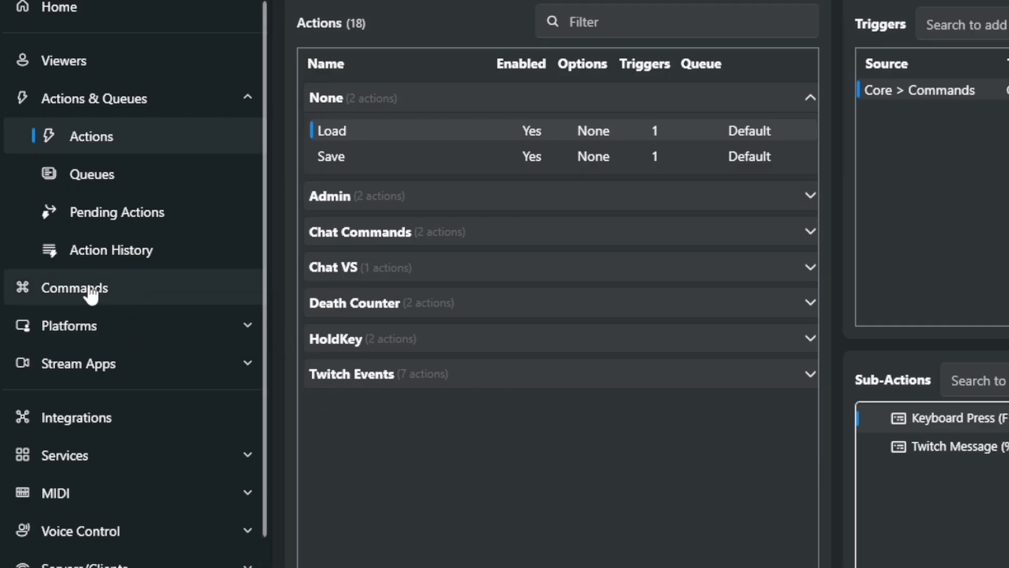
Set the global cooldown of the Load (!load) command to 60 seconds.
left_click(117, 290)
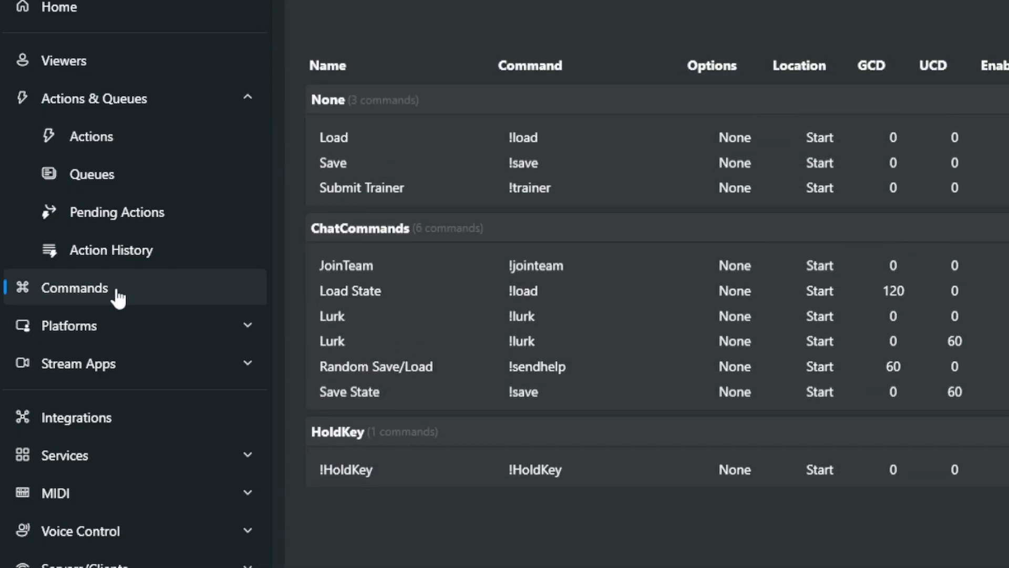
double_click(343, 139)
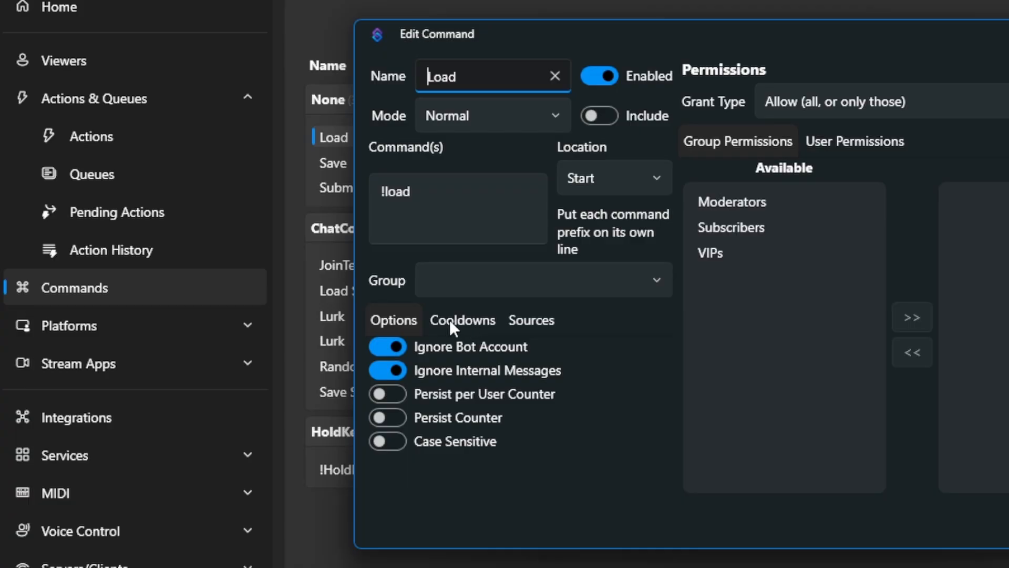
left_click(472, 325)
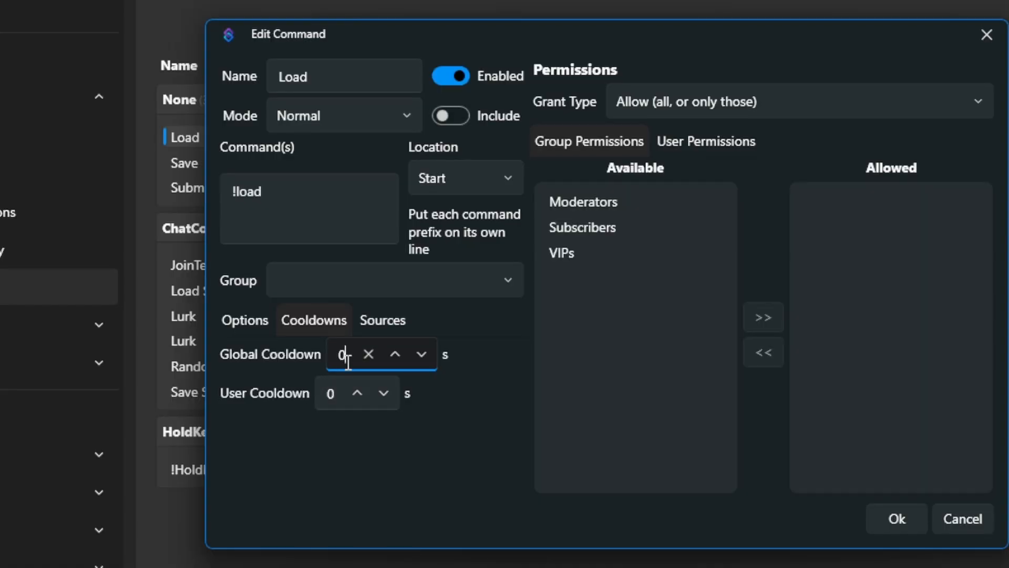
key("BackSpace")
type("60")
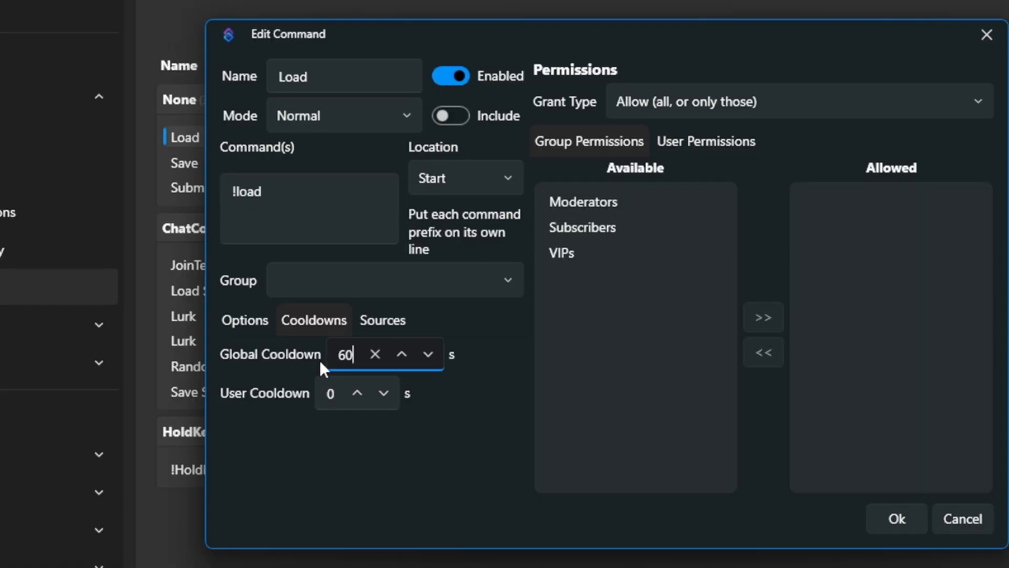
left_click(910, 513)
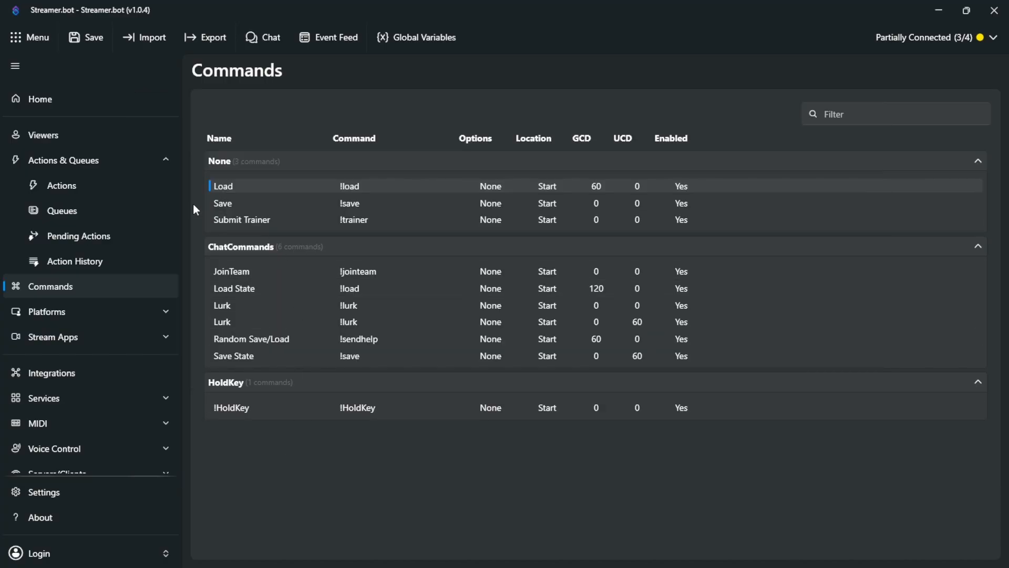
Add a Command Cooldown trigger for the Load (!load) command to the Load action.
left_click(84, 192)
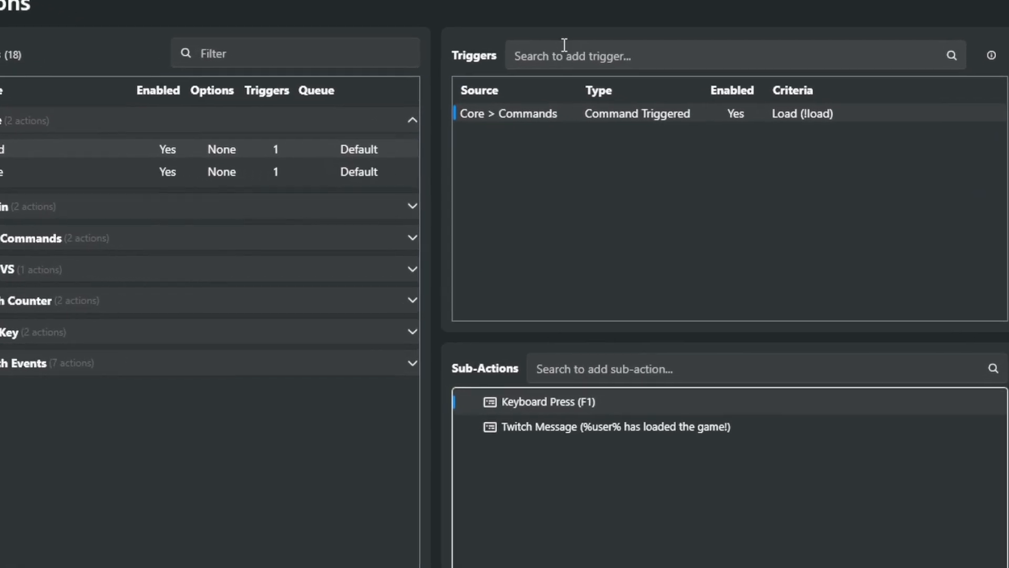
left_click(564, 46)
type("command cool")
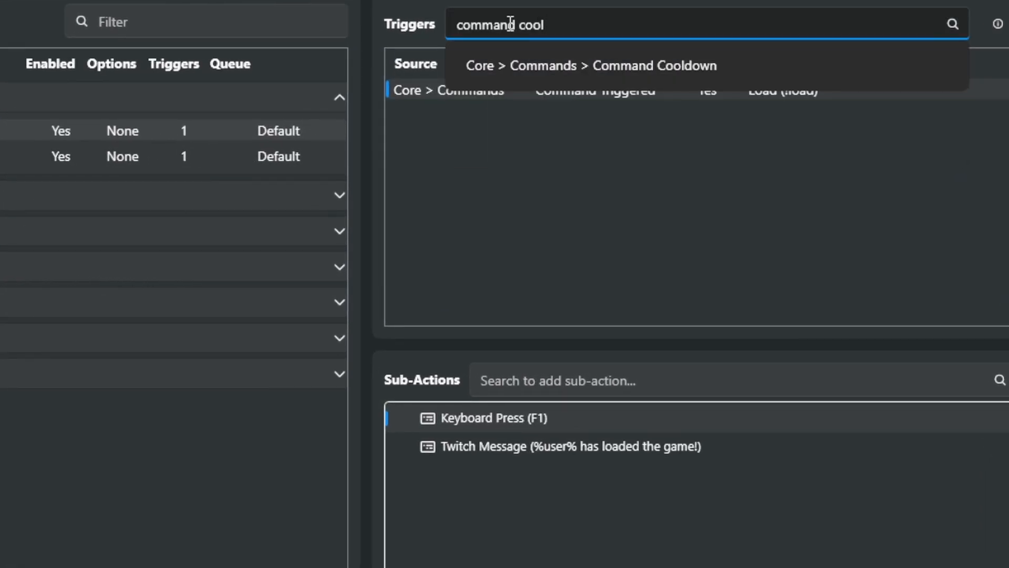
left_click(561, 63)
left_click(129, 270)
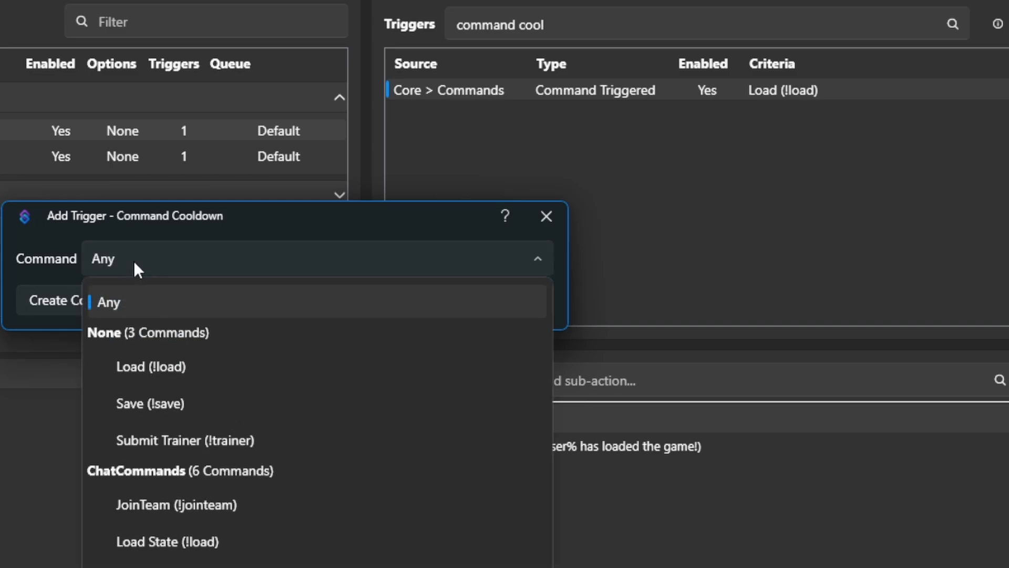
left_click(164, 364)
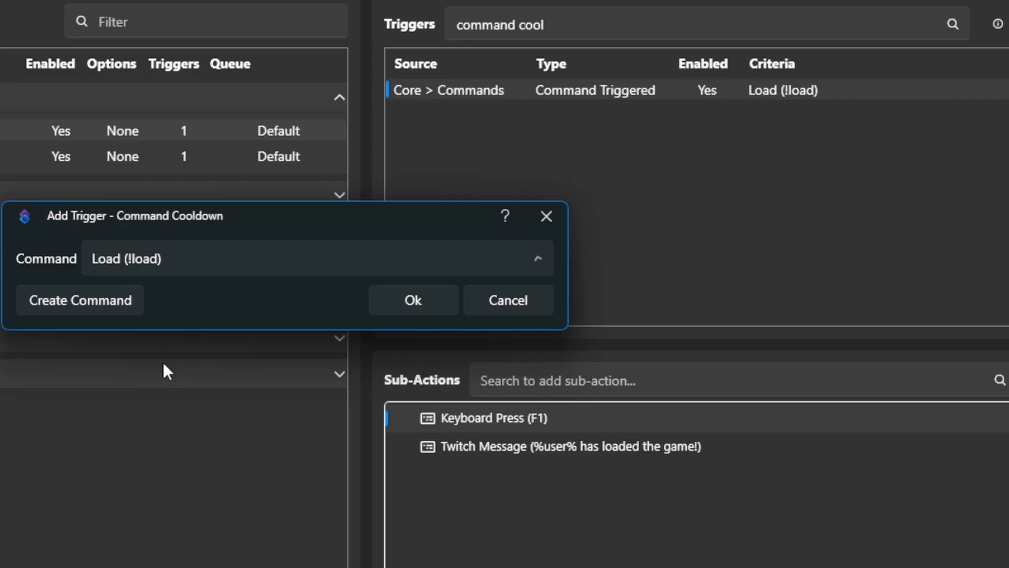
left_click(410, 309)
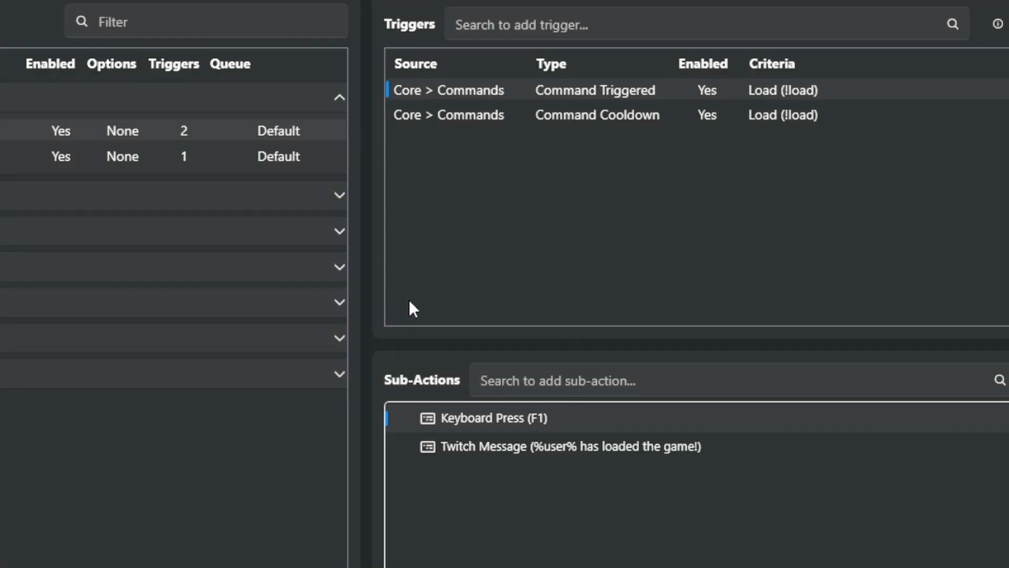
Add an If/Else sub-action to the Load action that checks whether %globalCooldownLeft% is Greater Than 0.
left_click(574, 387)
type("if")
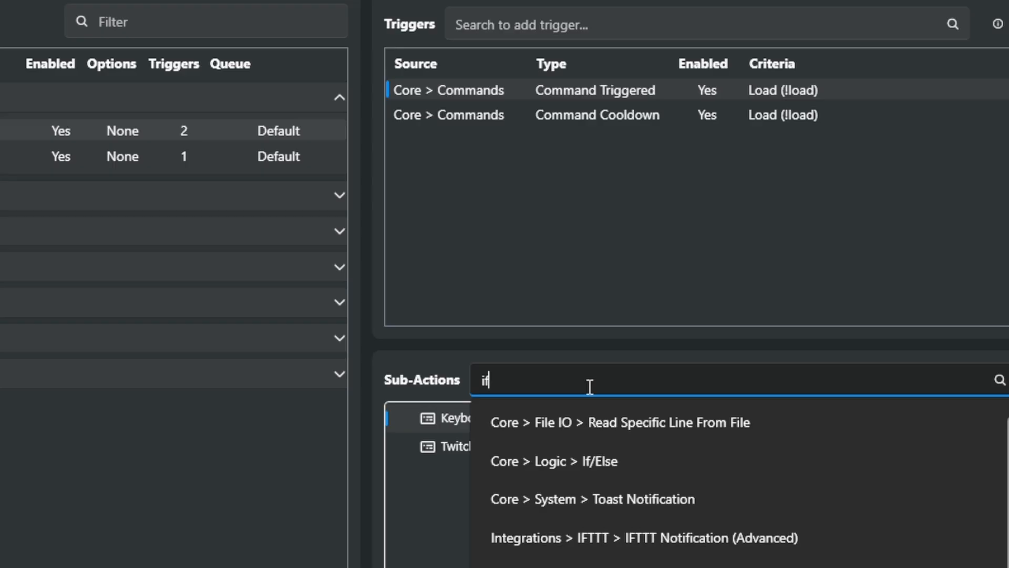
left_click(569, 460)
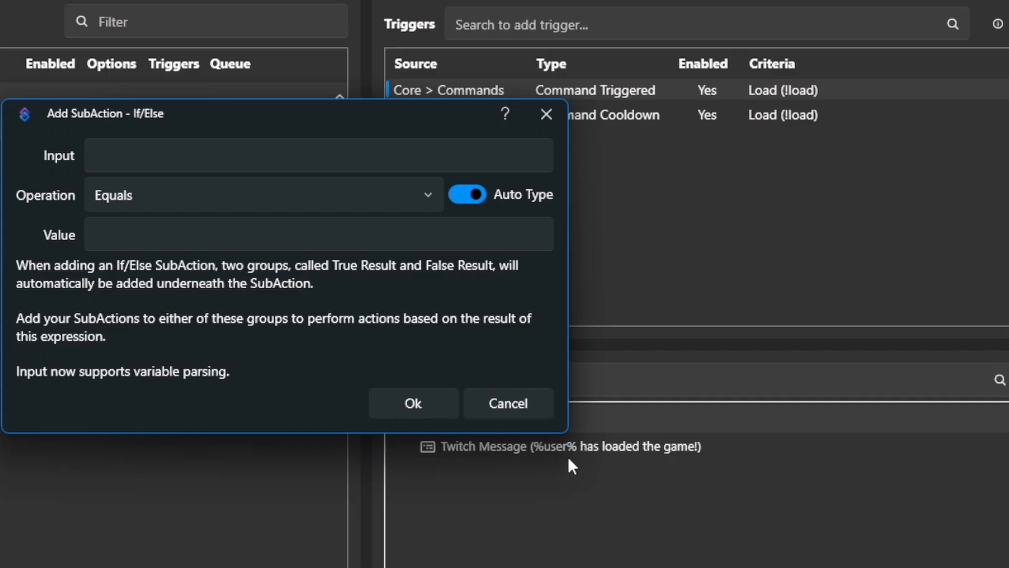
left_click(343, 156)
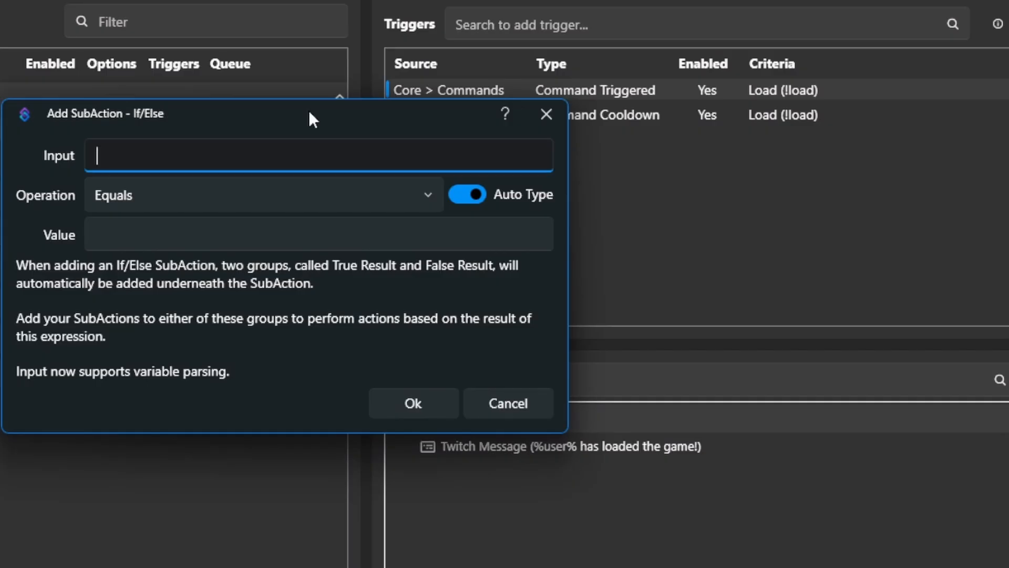
type("%global")
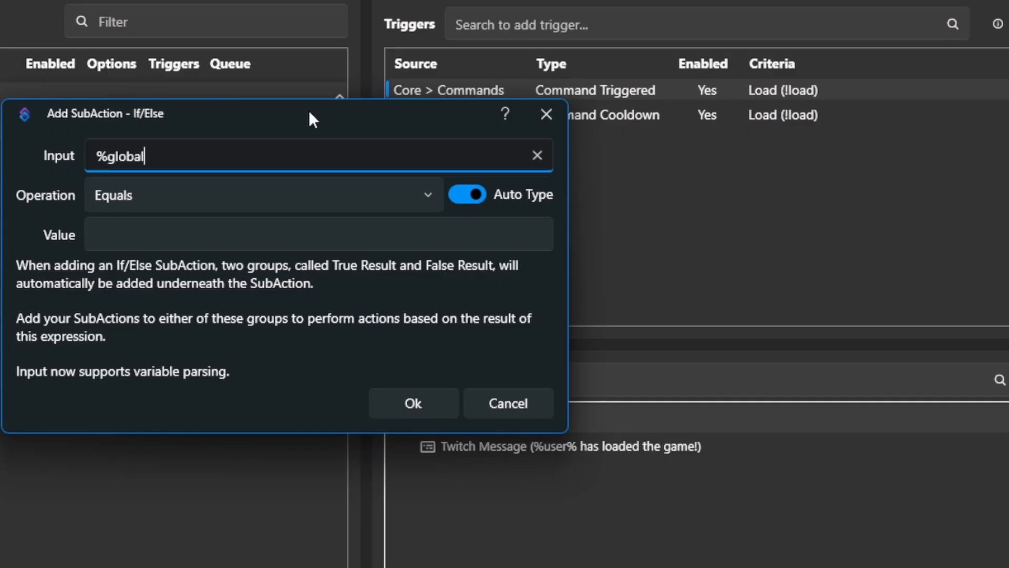
type("CooldownLeft%")
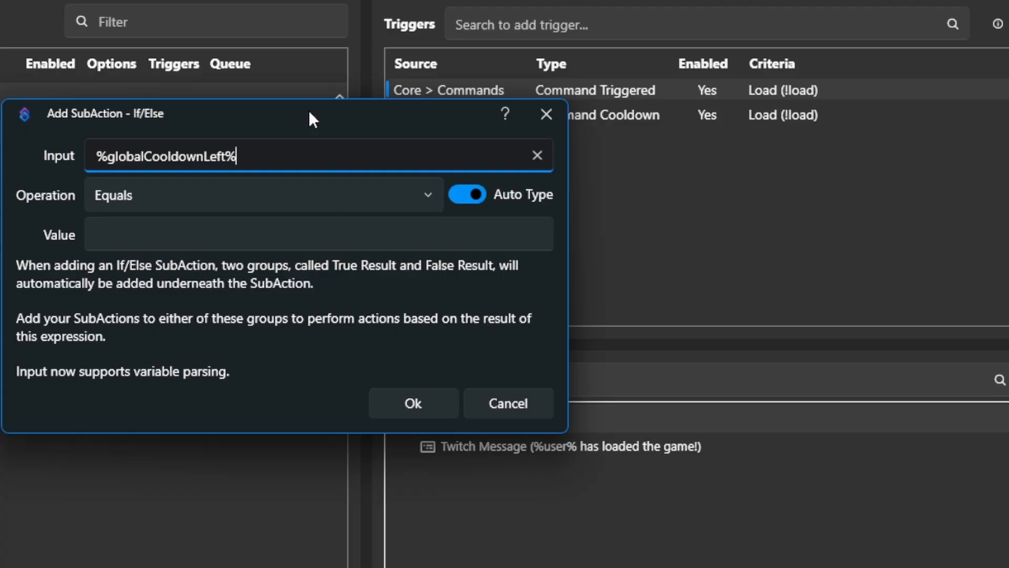
left_click(163, 197)
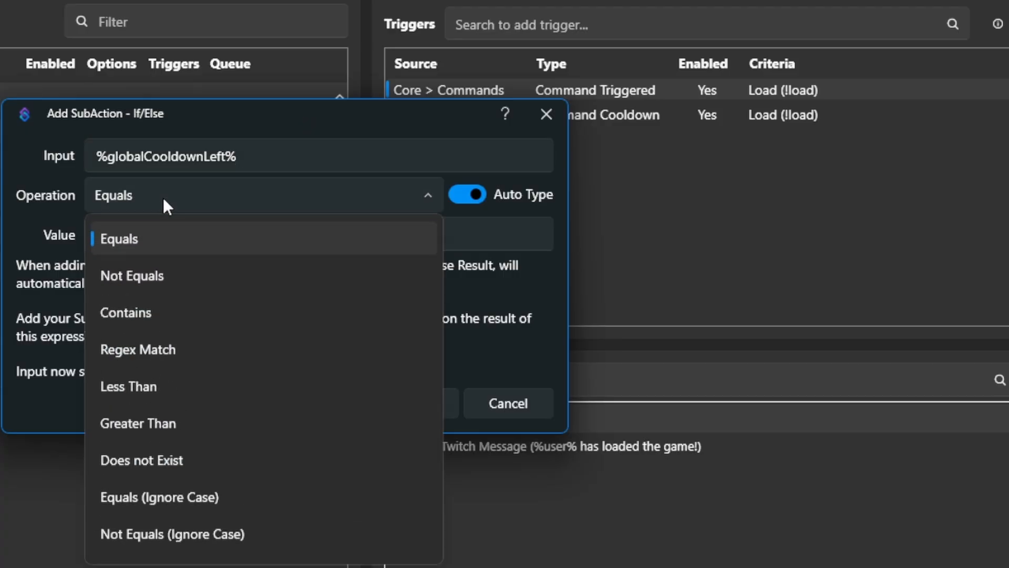
left_click(168, 418)
left_click(139, 231)
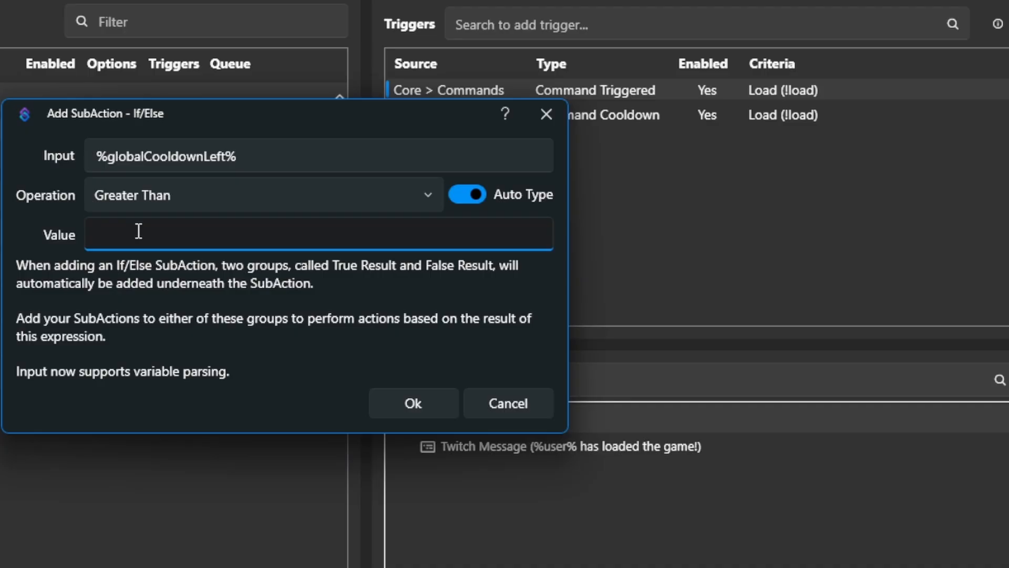
type("0")
left_click(426, 397)
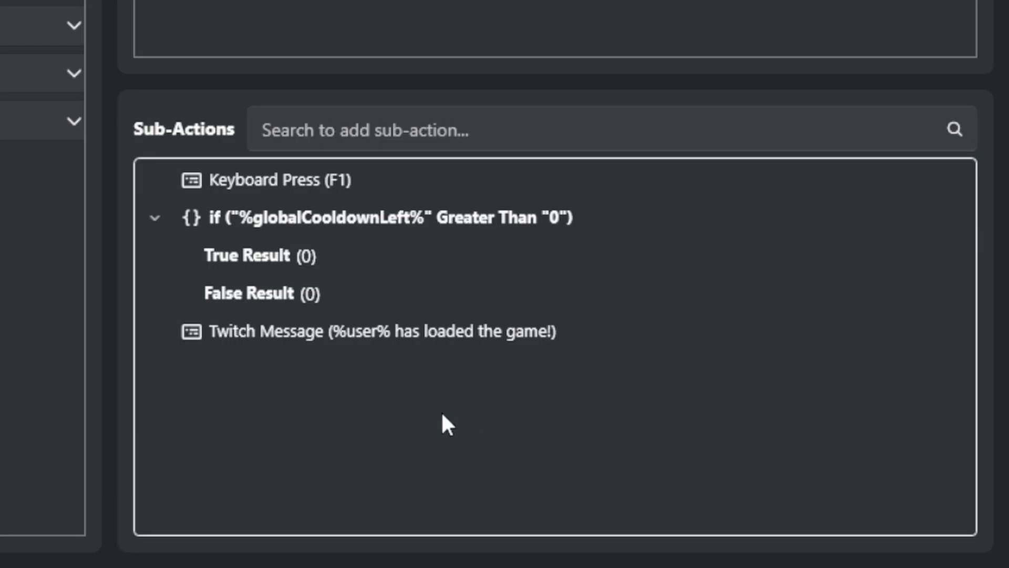
Move the F1 Keyboard Press and the Twitch message into the If/Else's False Result group, with the key press first.
left_click(321, 327)
left_click_drag(321, 327, 240, 298)
left_click_drag(270, 178, 296, 303)
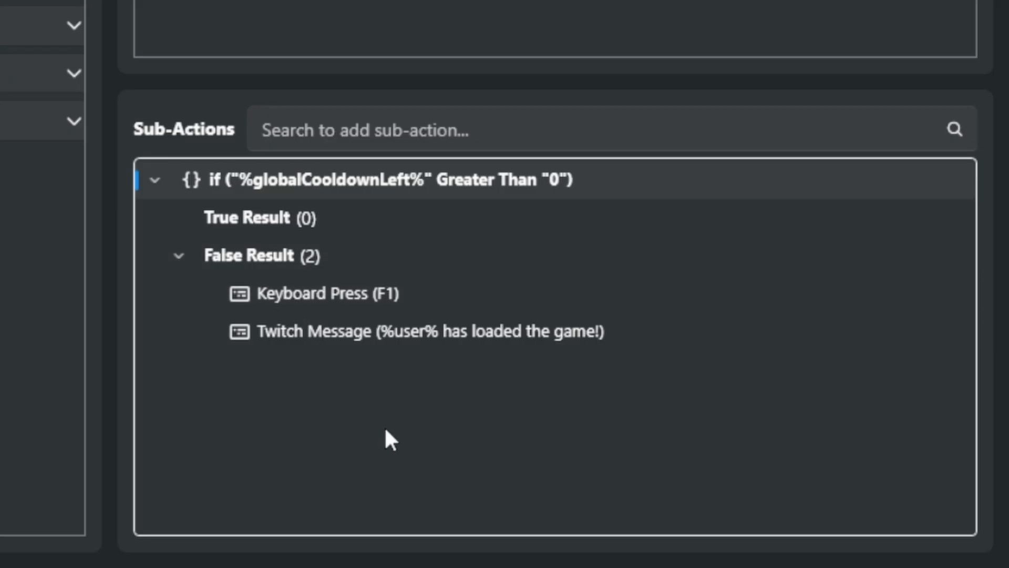
left_click(387, 429)
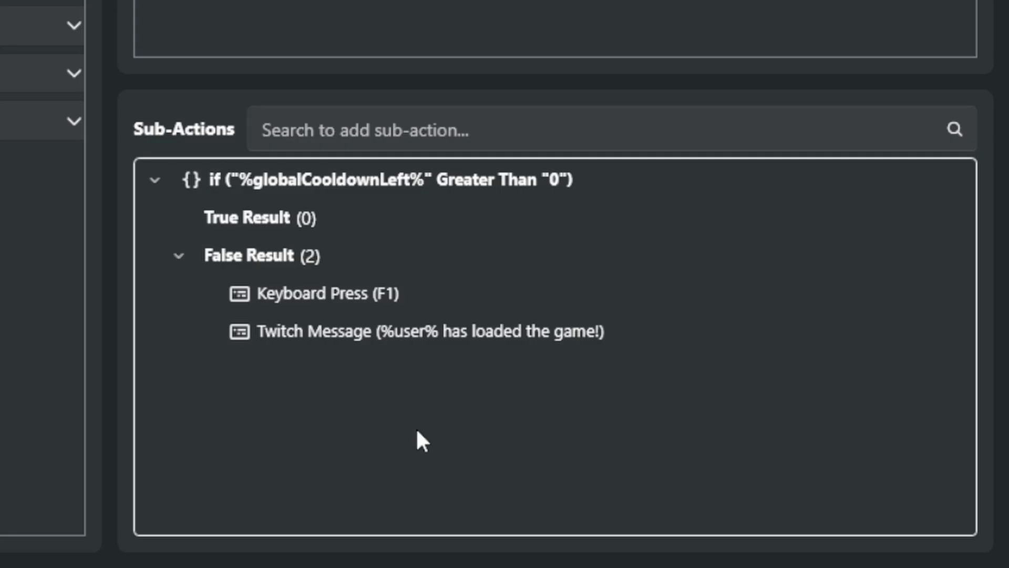
Add the Twitch message "There are %globalCooldownLeft% seconds left before anyone can use the command again." to the If/Else's True Result group.
left_click(547, 130)
type("message")
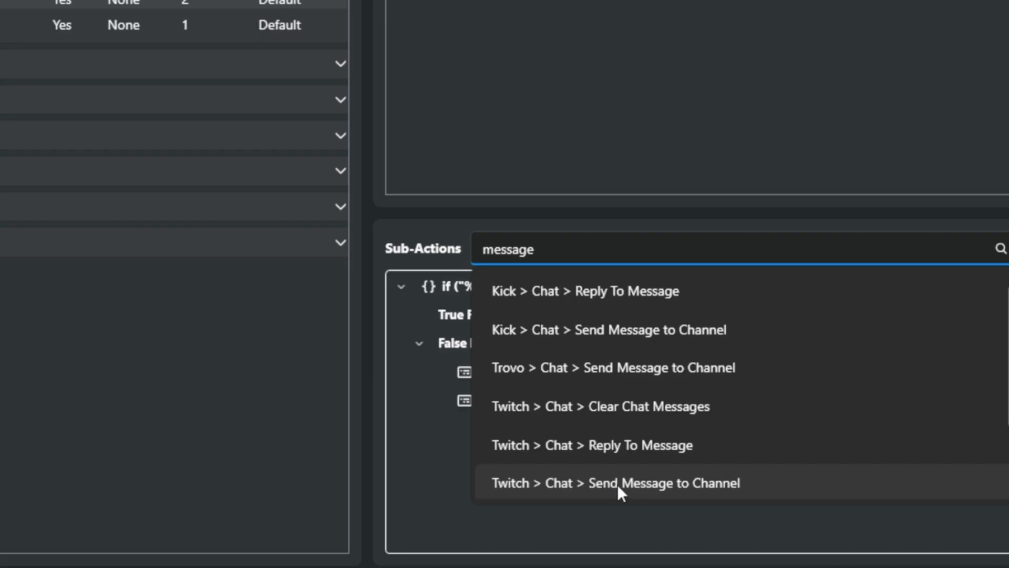
left_click(617, 484)
left_click(259, 140)
type("There are")
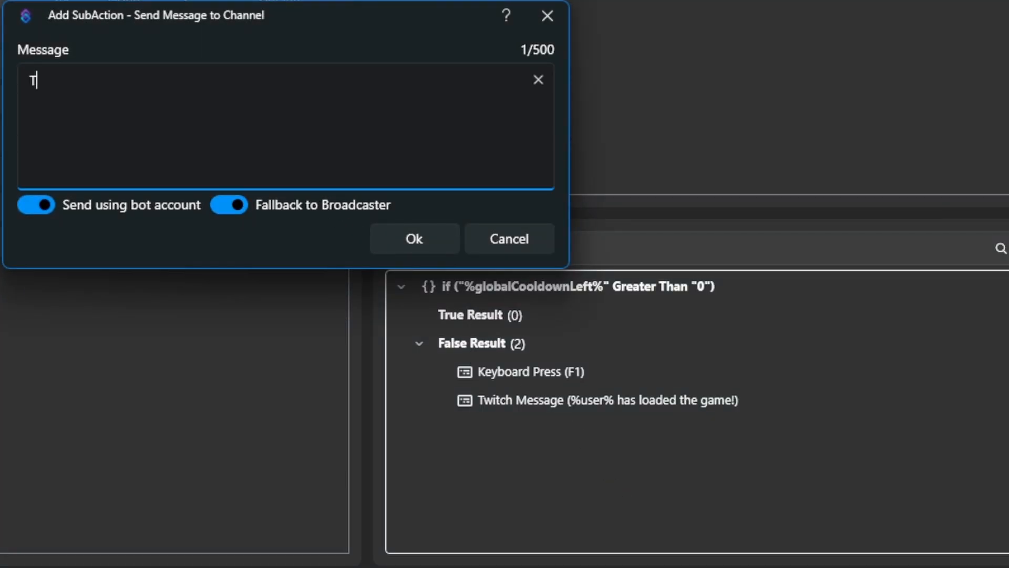
type("global")
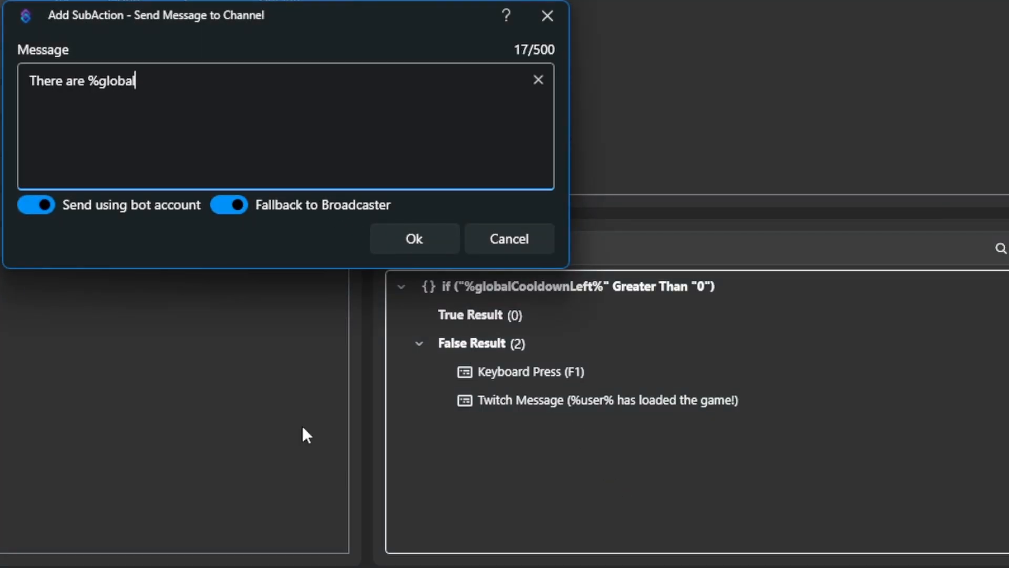
type("CooldownLe")
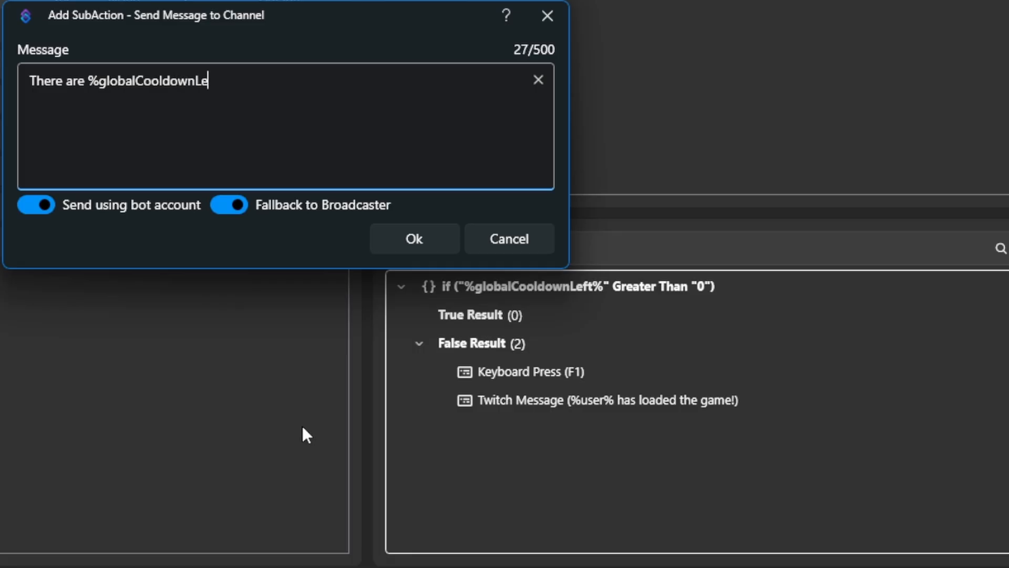
type("ft% seconds left before anyone can use the command again.")
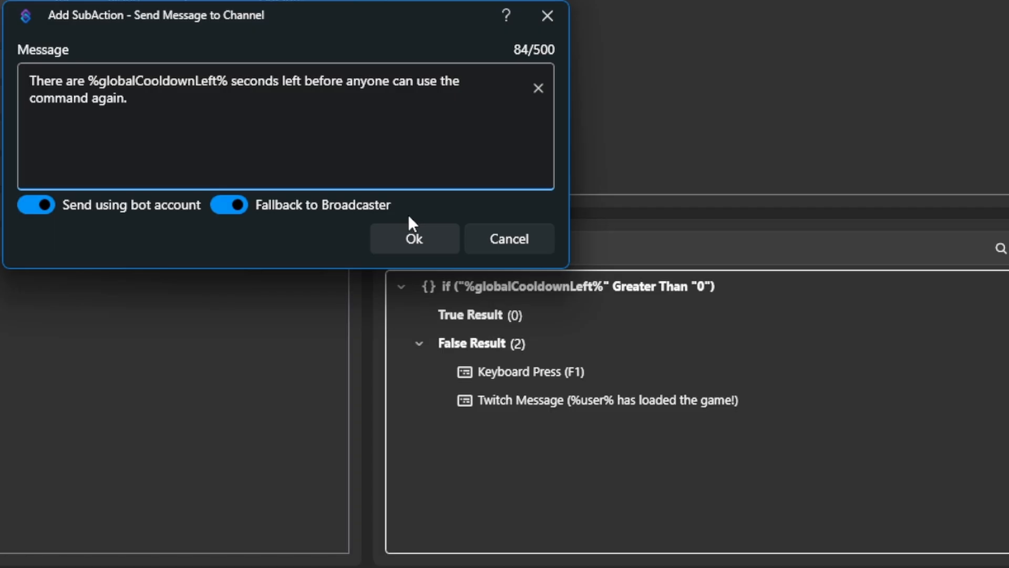
left_click(411, 238)
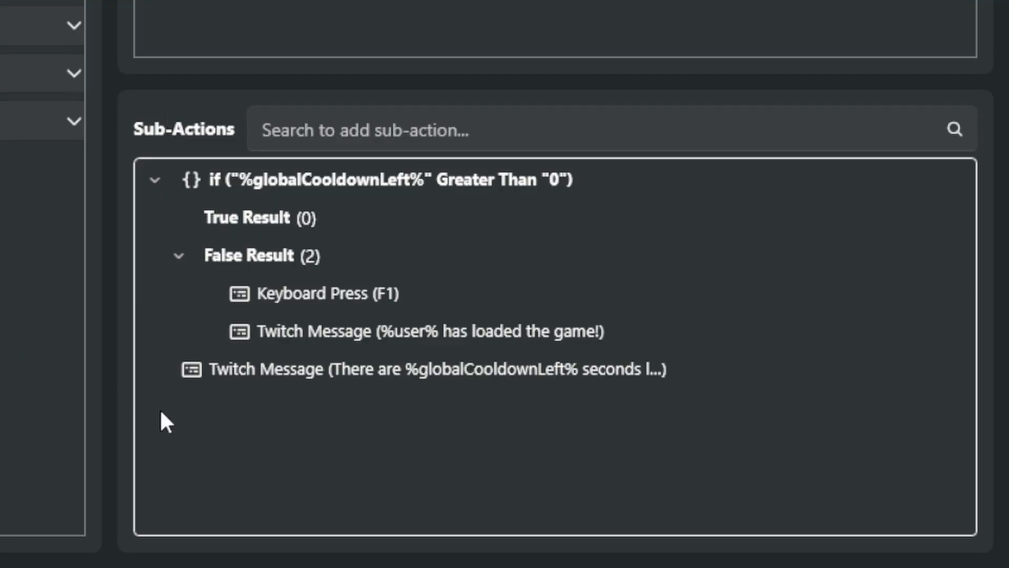
left_click_drag(272, 371, 265, 219)
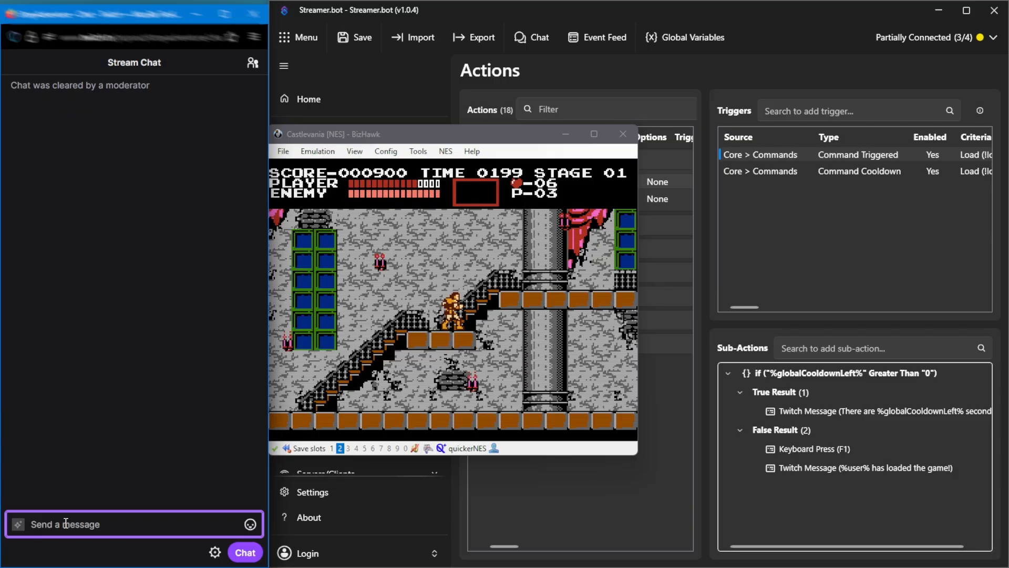
Switch to the Twitch stream chat and test the Load action by sending !load during the cooldown and again once it has expired.
type("!load")
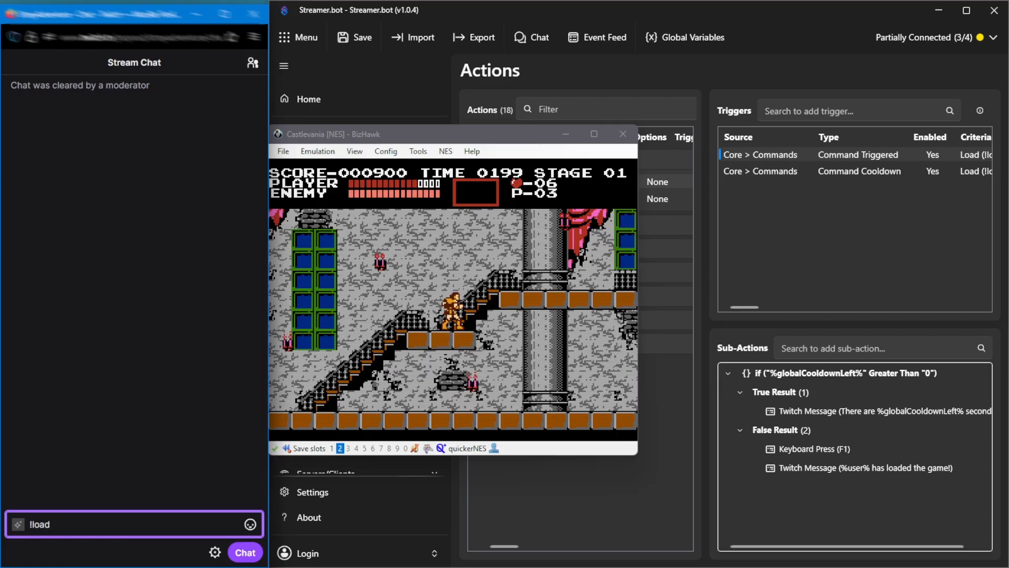
key("Return")
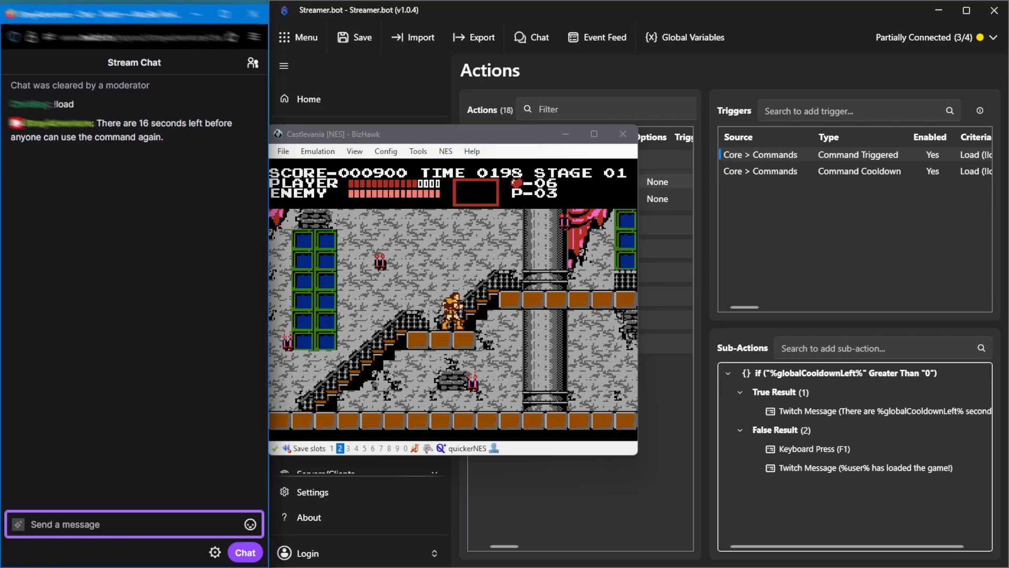
type("!")
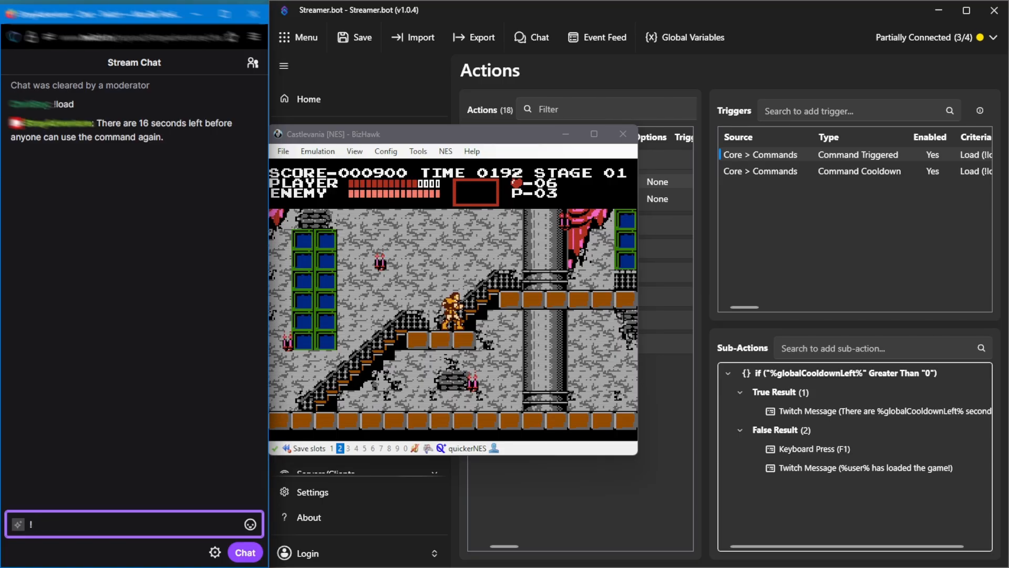
type("load")
key("Return")
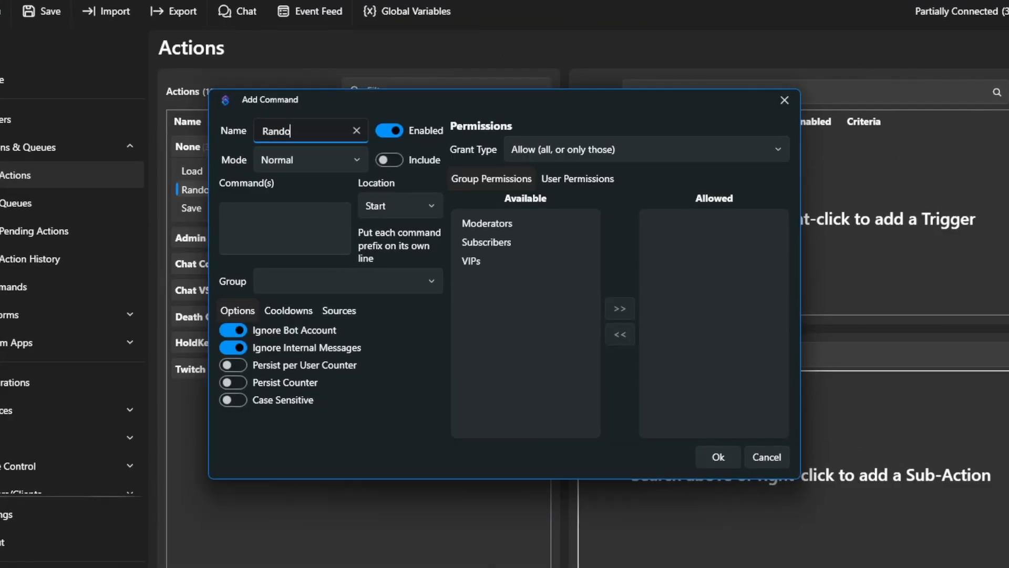
Define a new chat command named Random Save/Load that responds to !sendhelp.
type("m Save/Load")
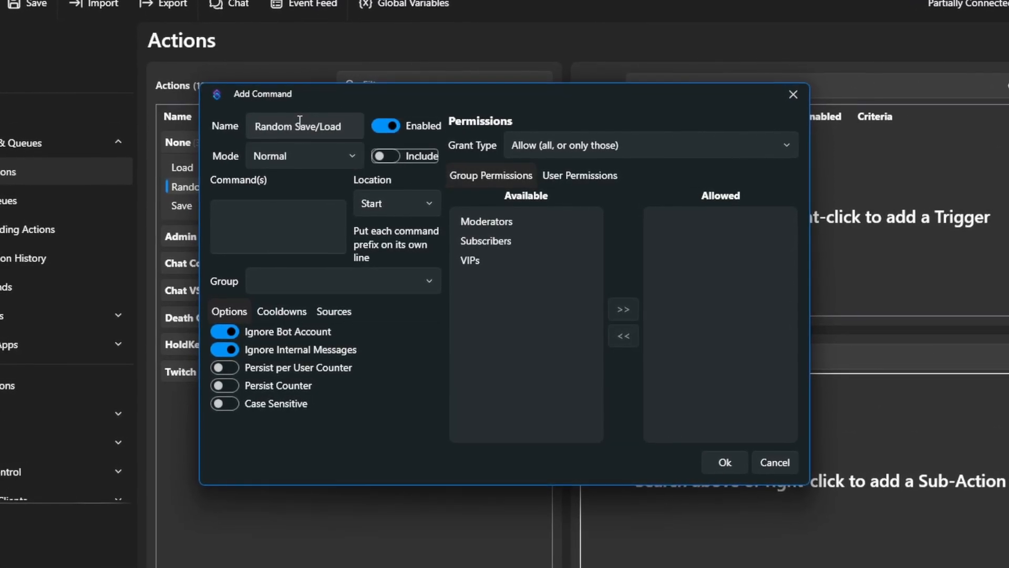
key("Tab")
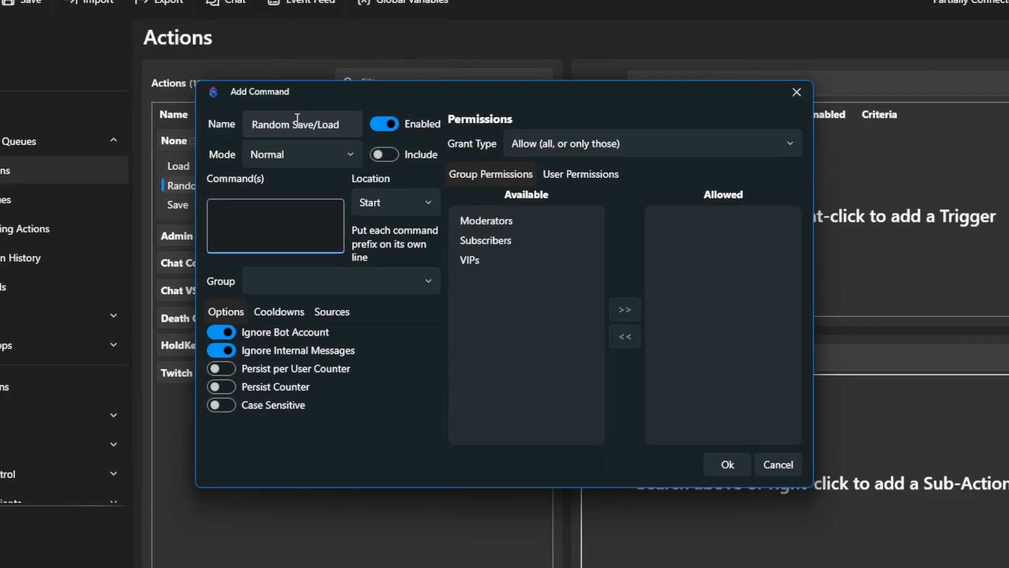
type("!sendhelp")
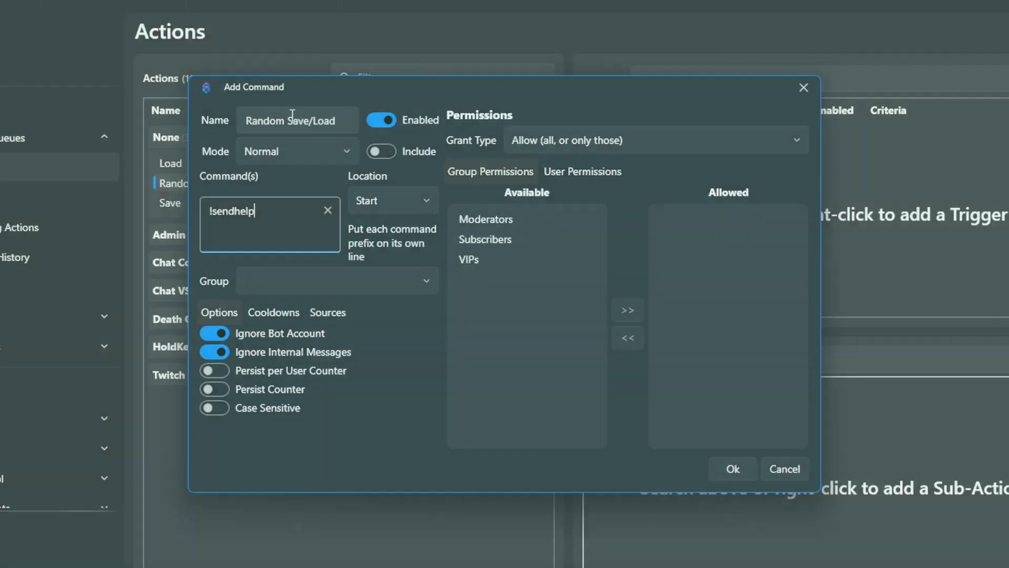